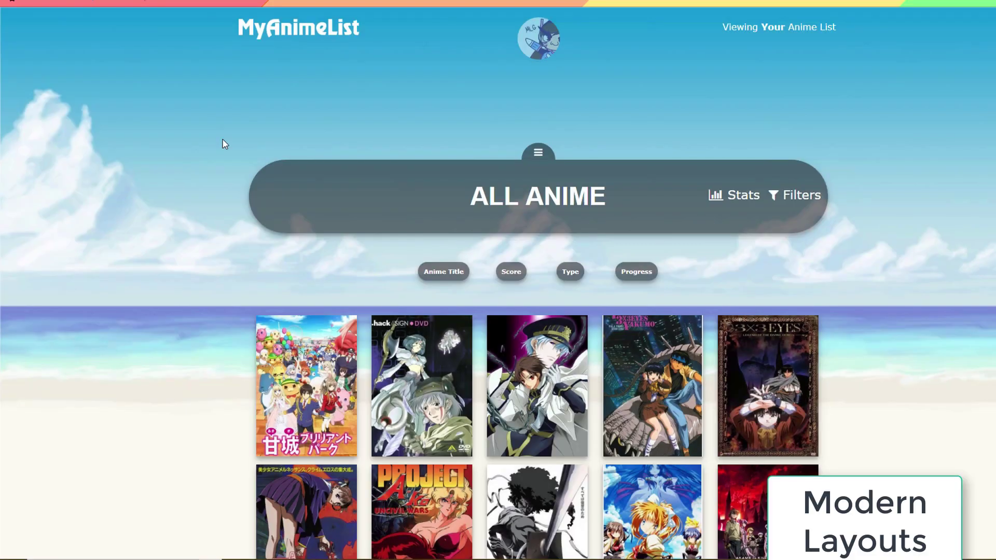
Scroll through the example modern and classic list layouts and the forum's layout thumbnails
scroll(179, 180, down, 5)
scroll(179, 182, down, 3)
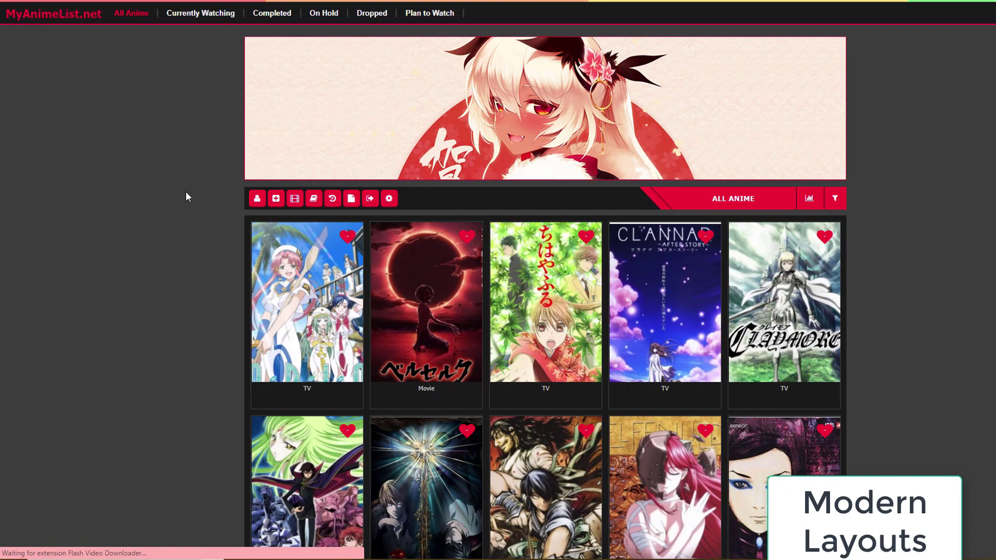
scroll(186, 191, down, 5)
scroll(181, 194, down, 10)
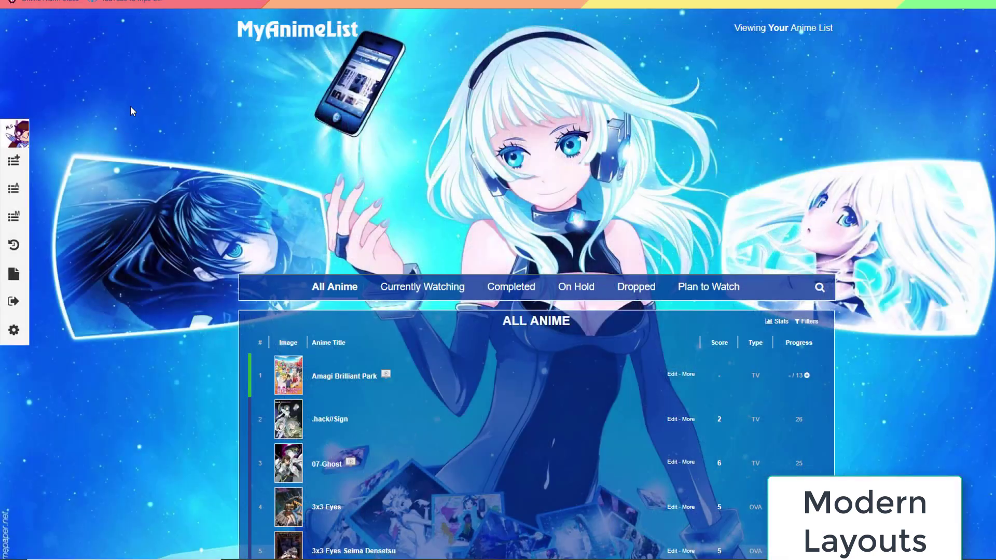
scroll(132, 103, down, 10)
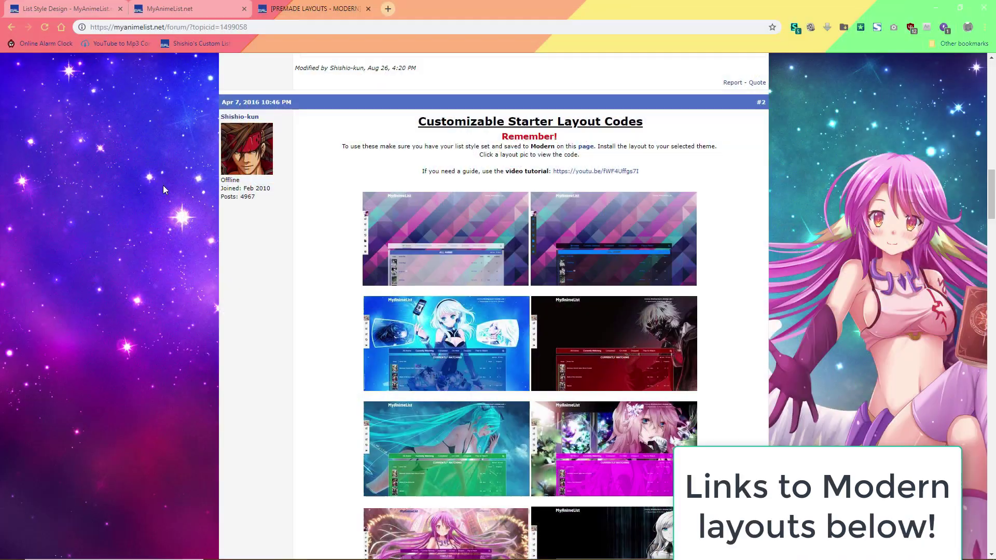
scroll(163, 186, down, 8)
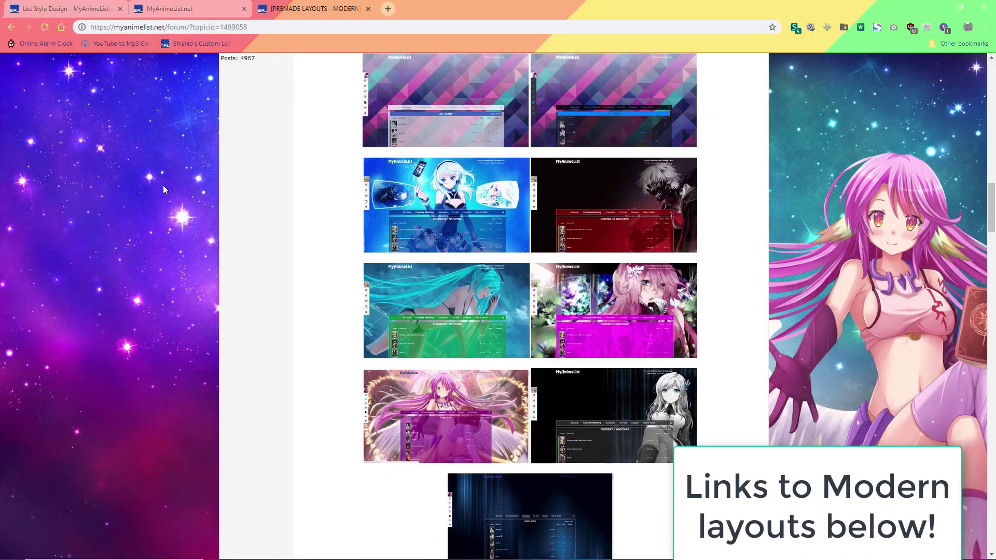
scroll(162, 186, down, 6)
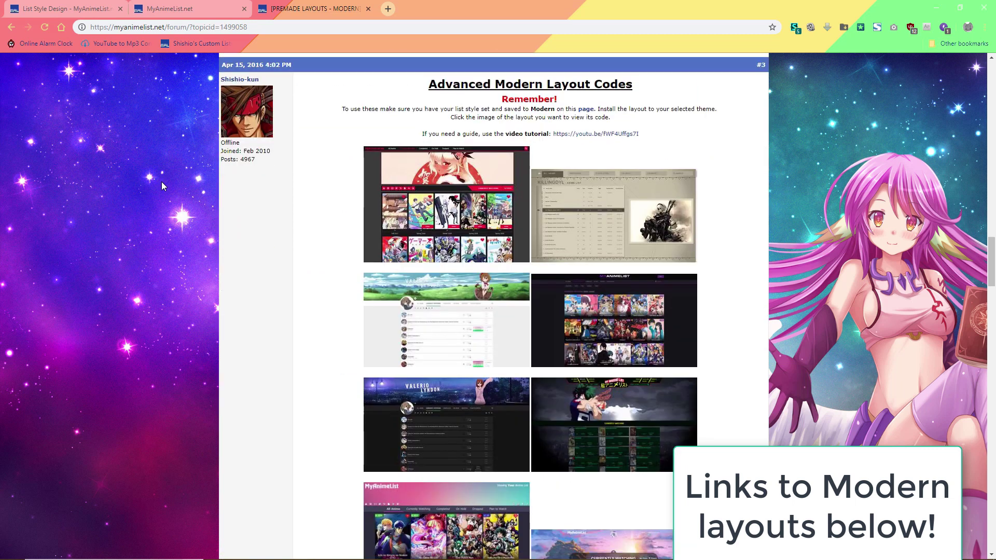
scroll(238, 351, down, 16)
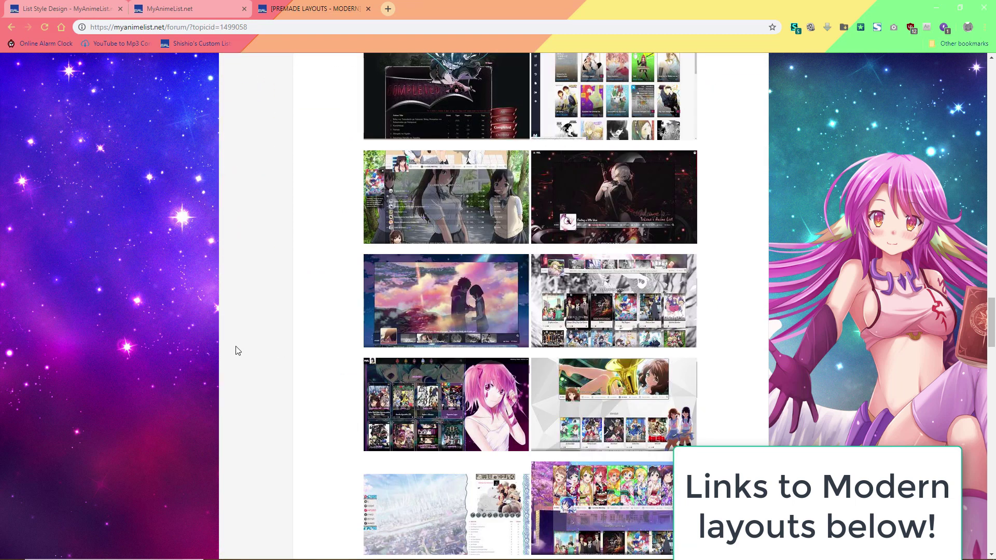
scroll(193, 339, down, 15)
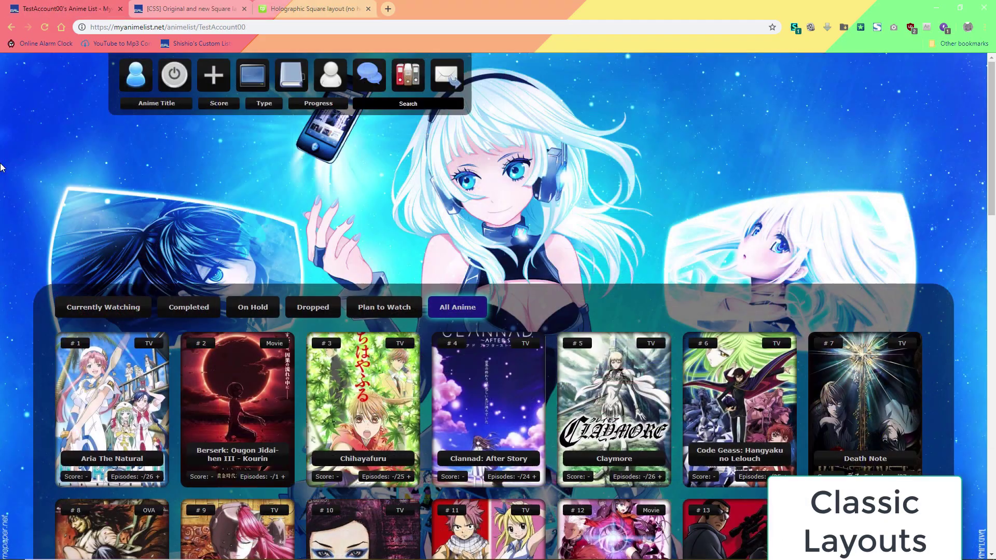
scroll(1, 167, down, 12)
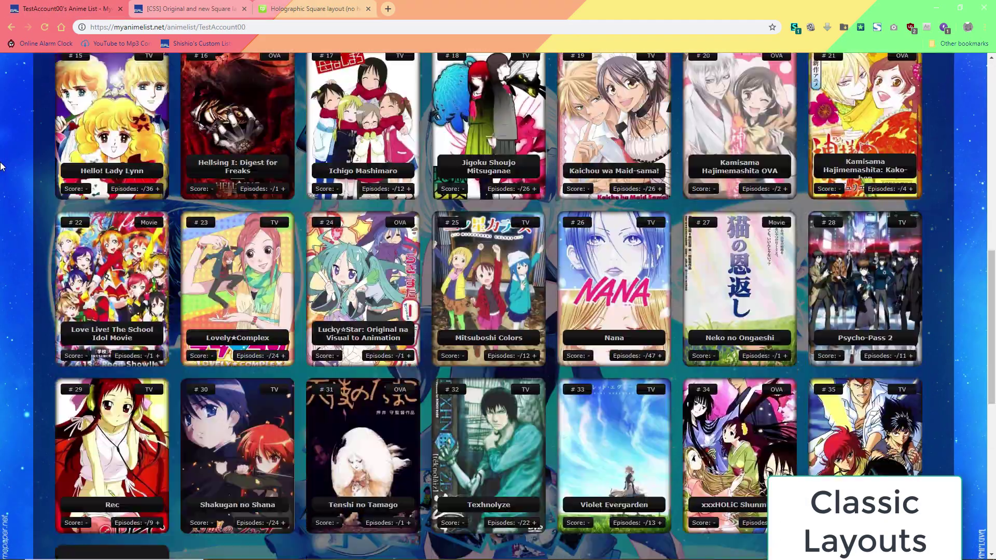
scroll(2, 167, up, 12)
scroll(2, 163, down, 20)
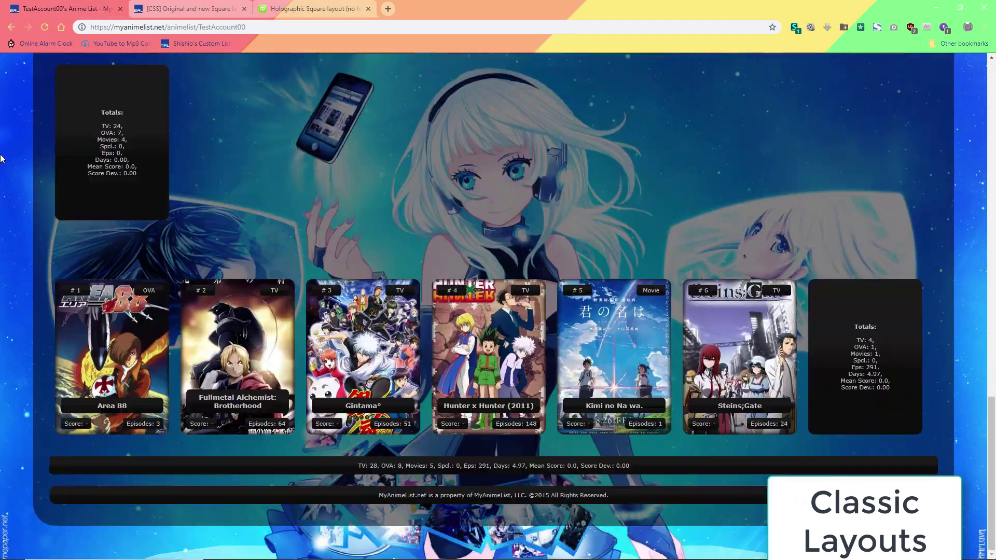
scroll(2, 159, up, 2)
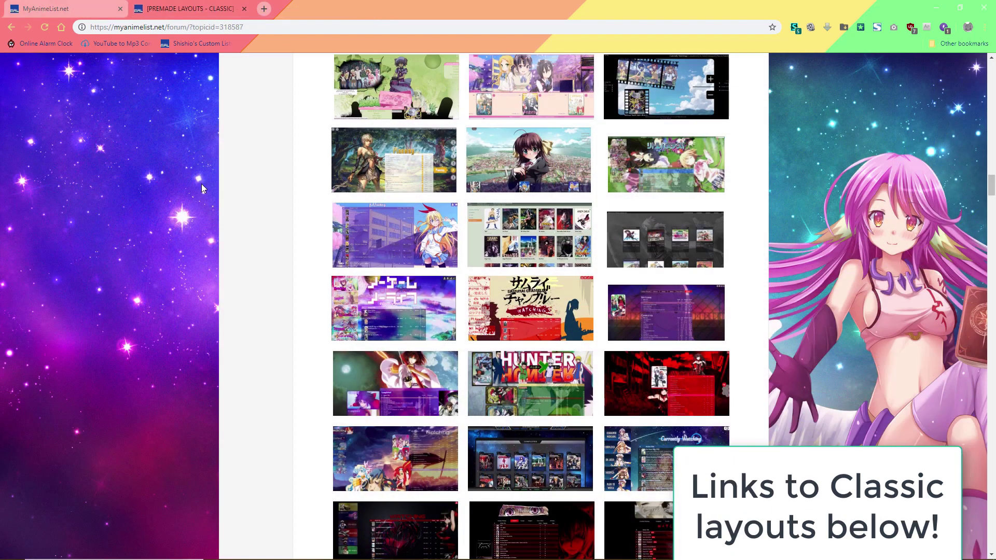
scroll(201, 184, down, 2)
scroll(201, 182, down, 15)
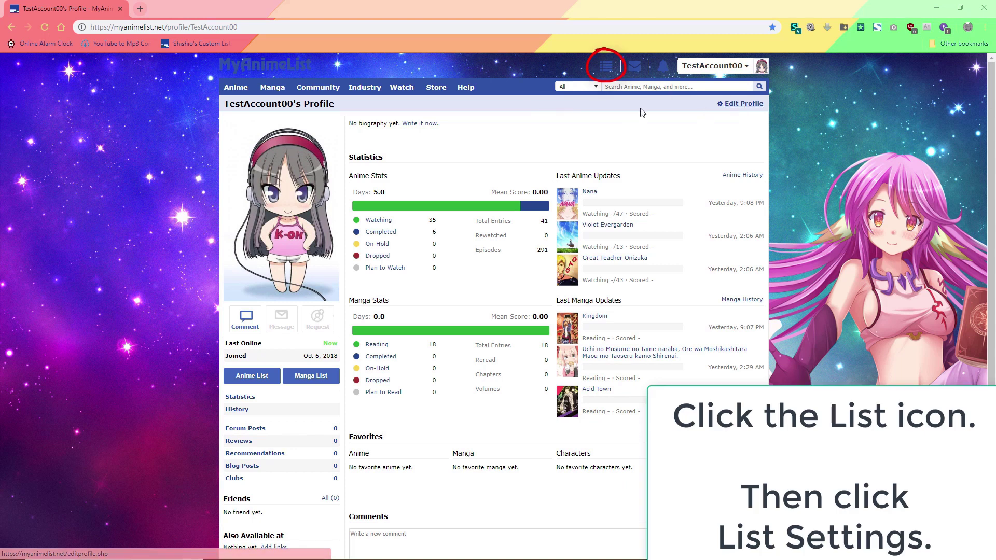
Open the top-bar List dropdown listing anime list, manga list, quick add and settings
click(602, 69)
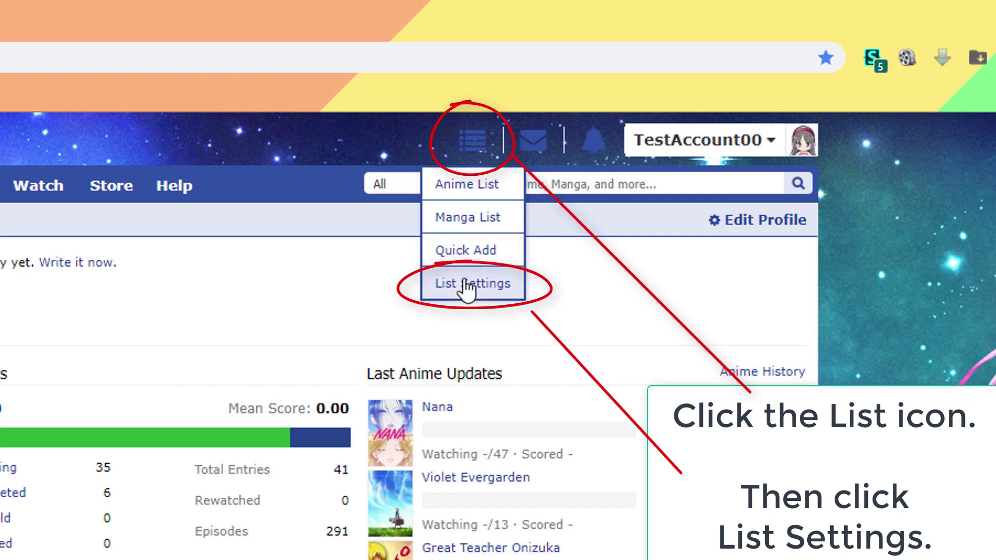
Go to List Settings to see the default, anime list and manga list preferences
click(466, 284)
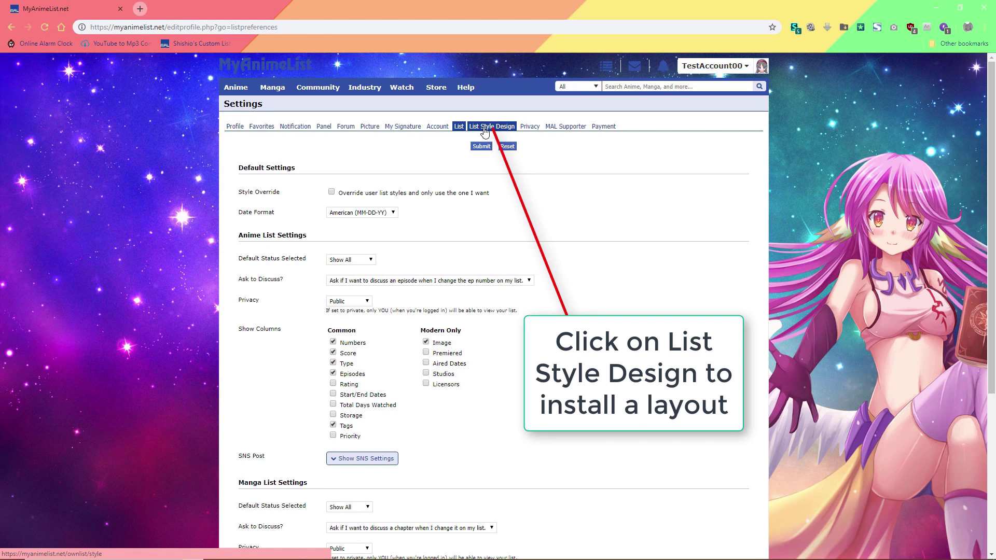
Switch to the List Style Design tab to customize the default modern theme
click(484, 129)
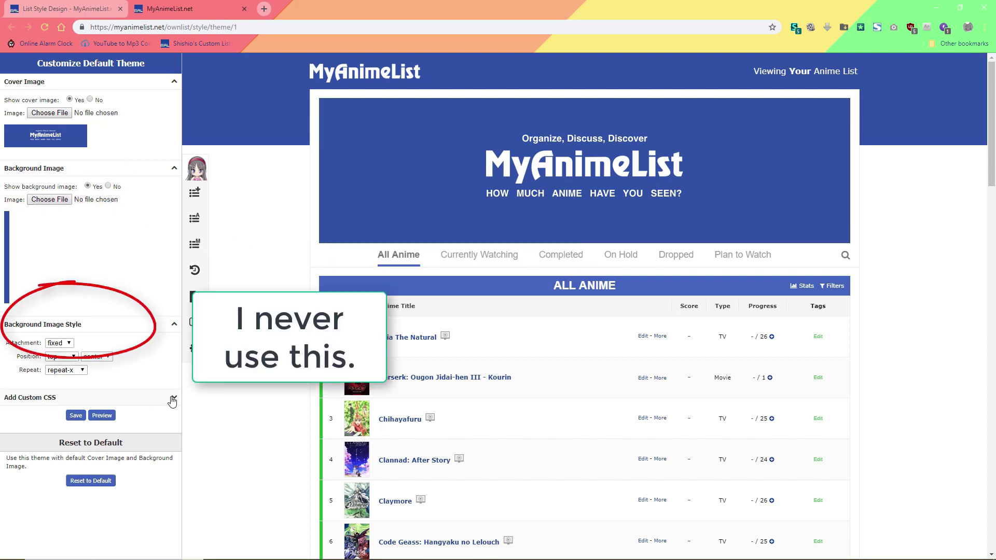
Expand Add Custom CSS and place the cursor in the empty black CSS box
click(175, 400)
scroll(149, 374, down, 1)
click(119, 425)
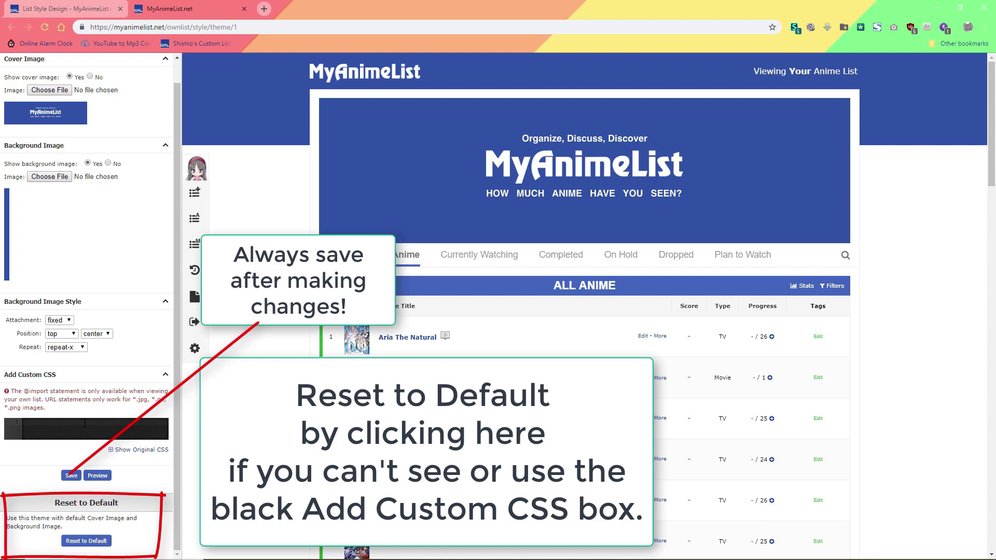
click(99, 427)
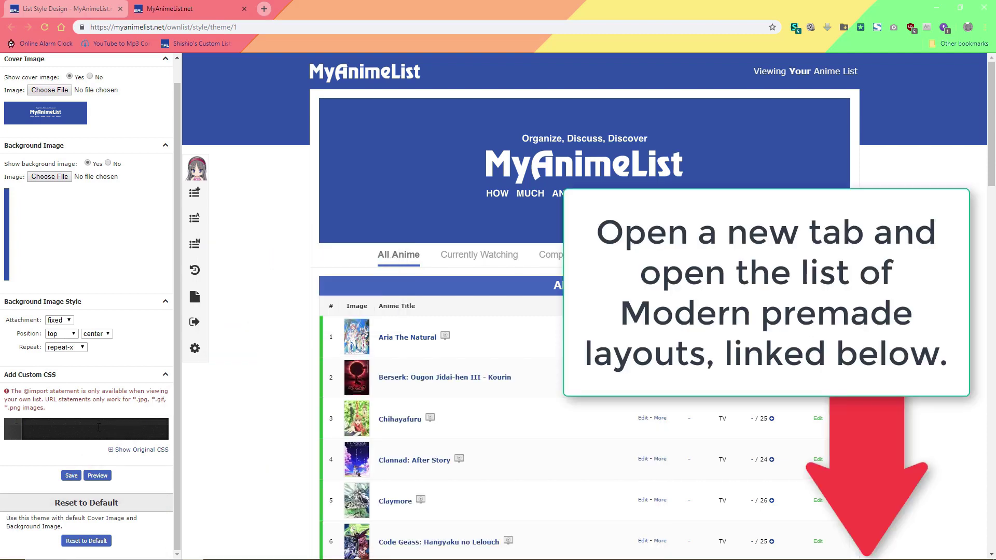
From the custom lists club in a new tab, open the blue starter modern layout's post
middle_click(198, 43)
click(290, 9)
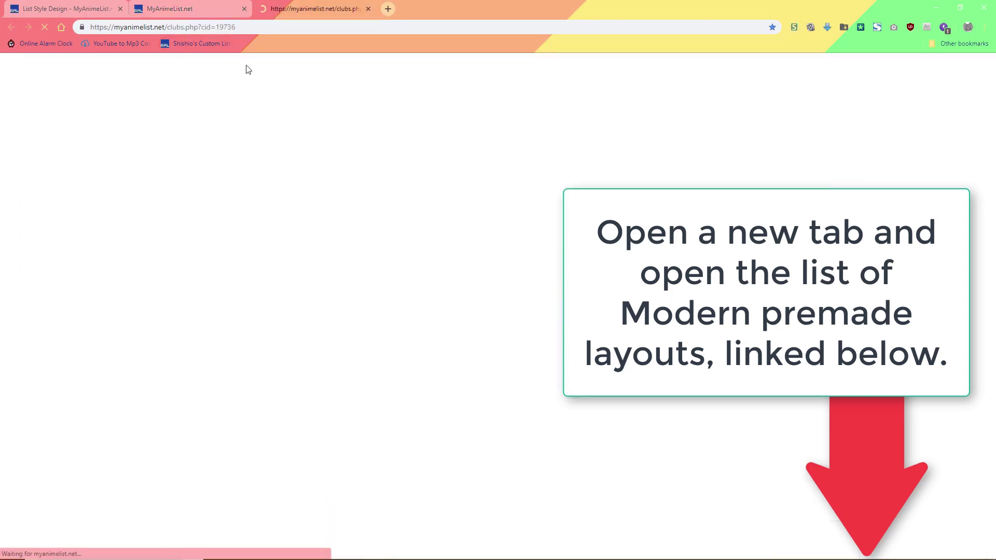
scroll(165, 194, down, 12)
scroll(164, 193, down, 9)
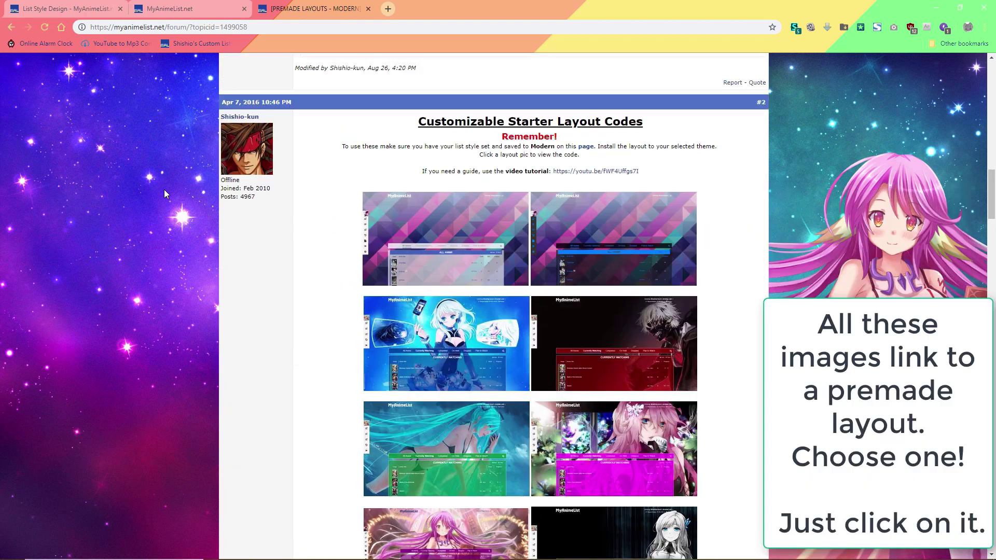
scroll(163, 185, down, 11)
scroll(163, 186, down, 3)
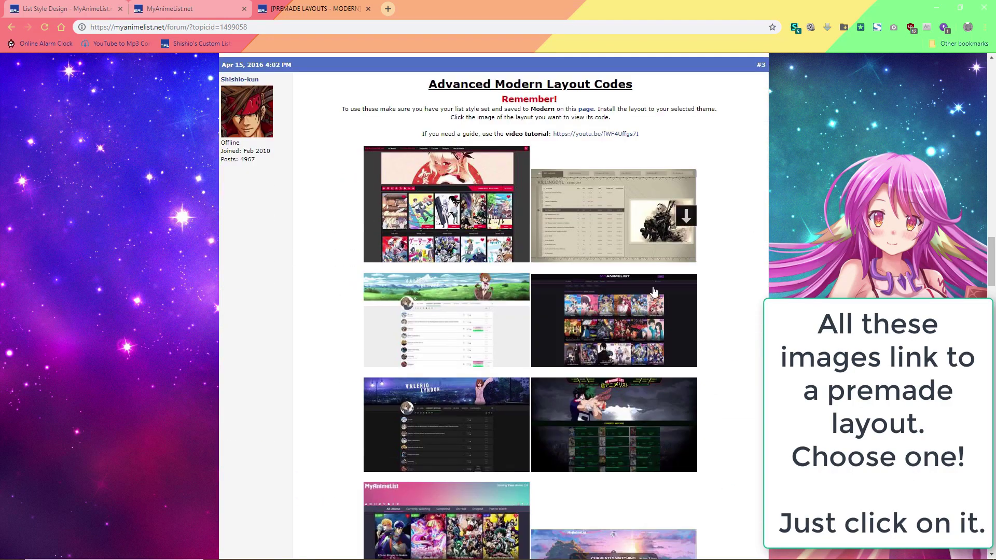
scroll(236, 349, down, 9)
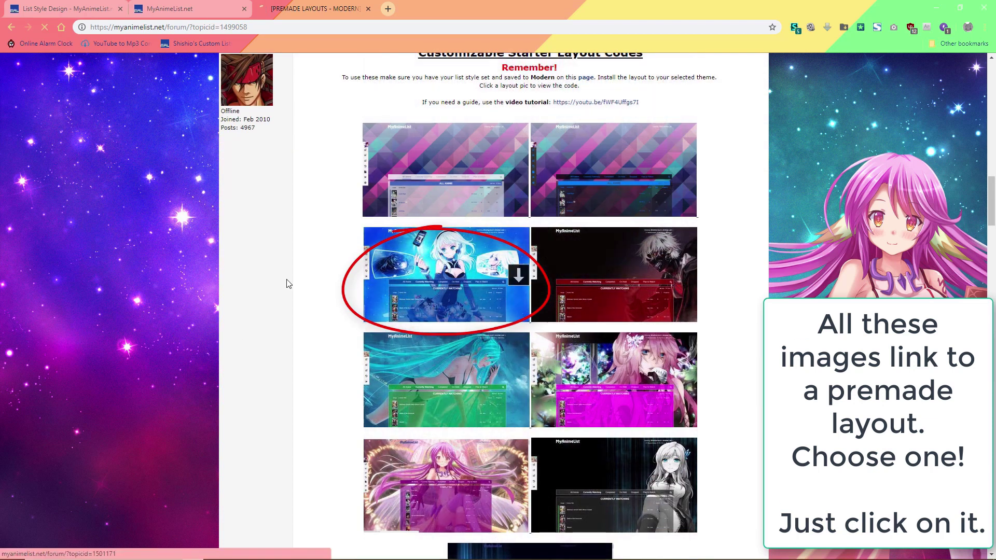
click(436, 264)
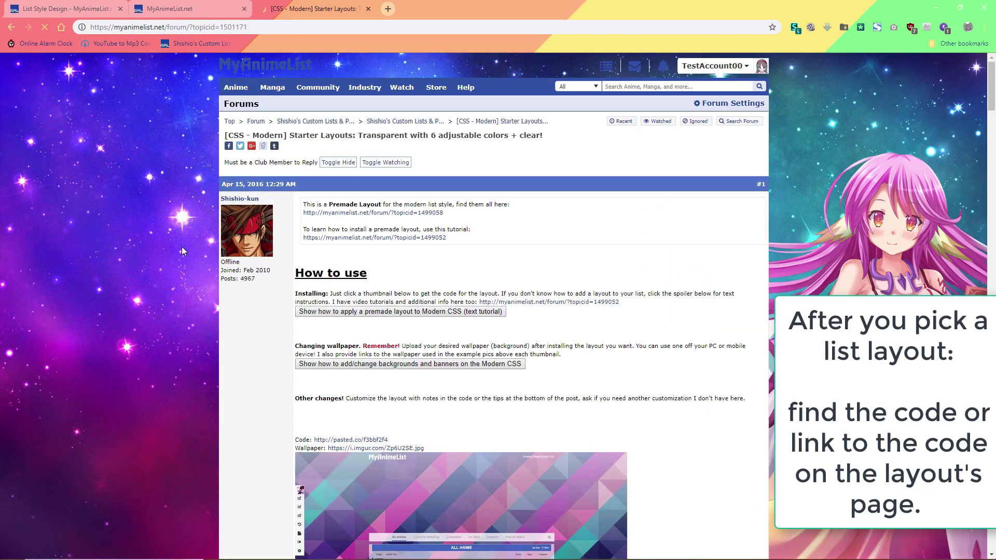
scroll(189, 250, down, 12)
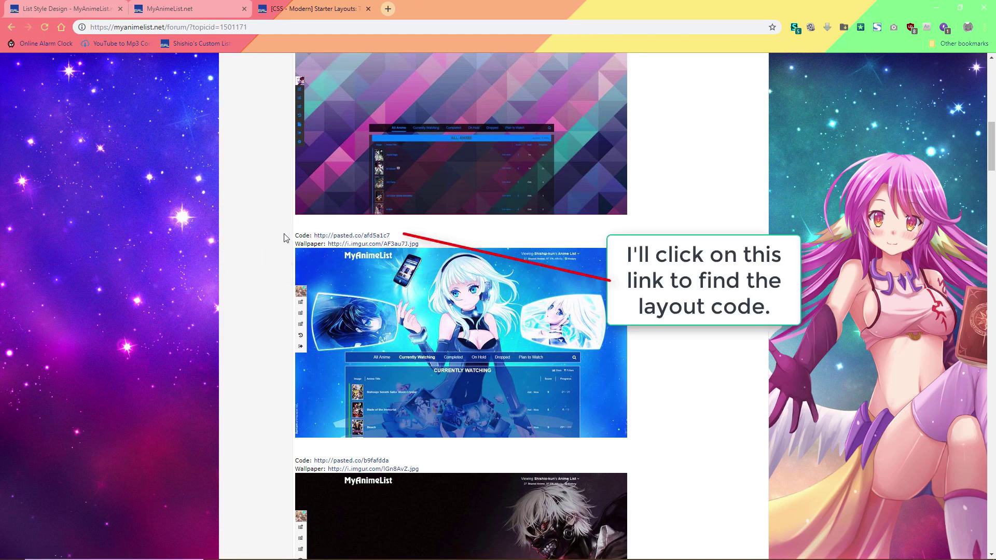
Copy all of the Modern Blue layout CSS from its pasted.co page, then return to MyAnimeList
click(342, 236)
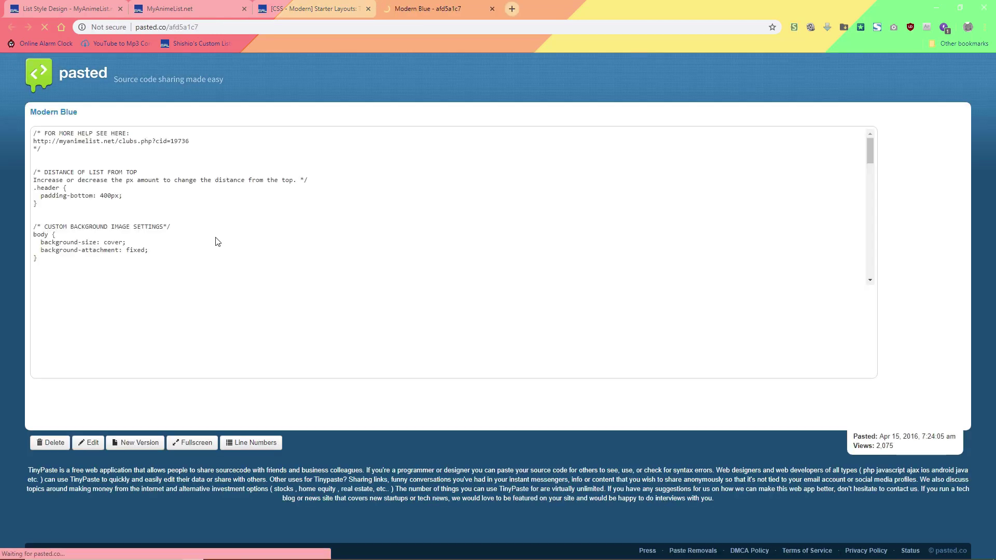
scroll(158, 198, down, 20)
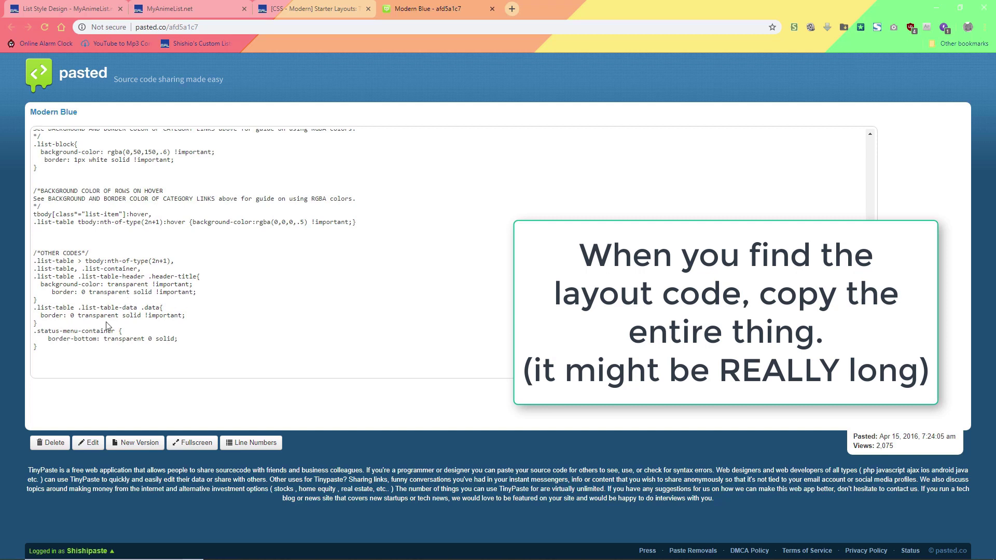
drag(95, 354, 29, 132)
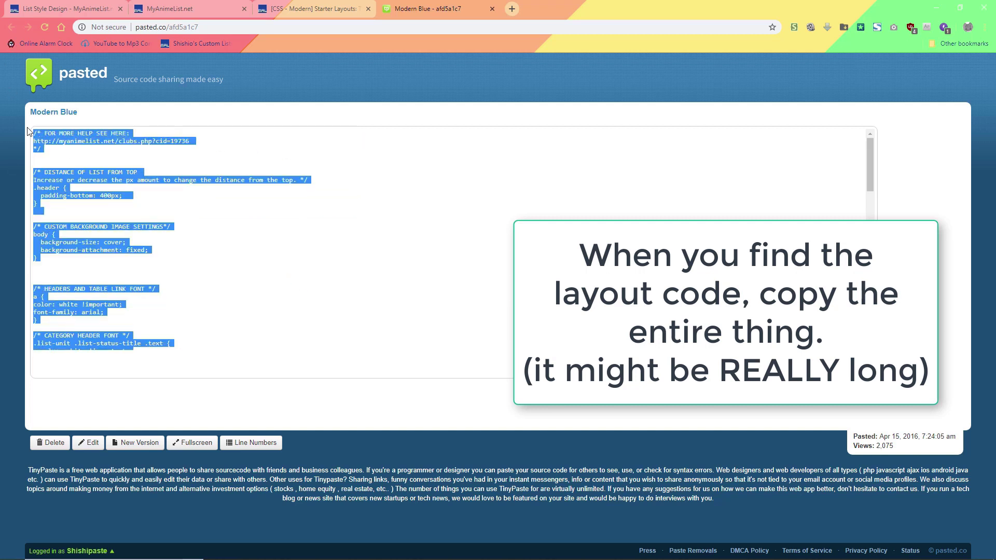
right_click(92, 136)
click(123, 144)
click(309, 257)
click(177, 8)
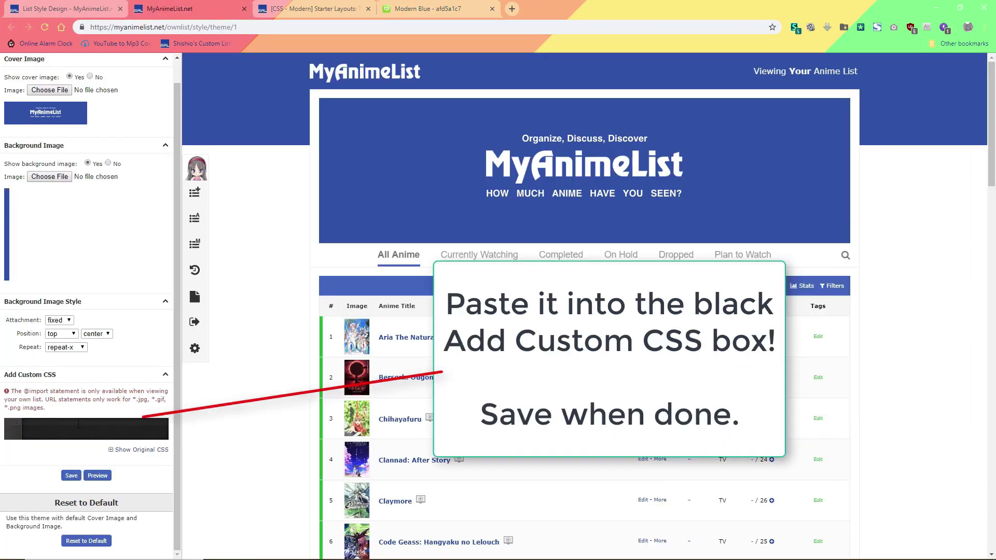
Paste the Modern Blue CSS into Add Custom CSS, save, and check the blue-restyled anime list
key(ctrl+v)
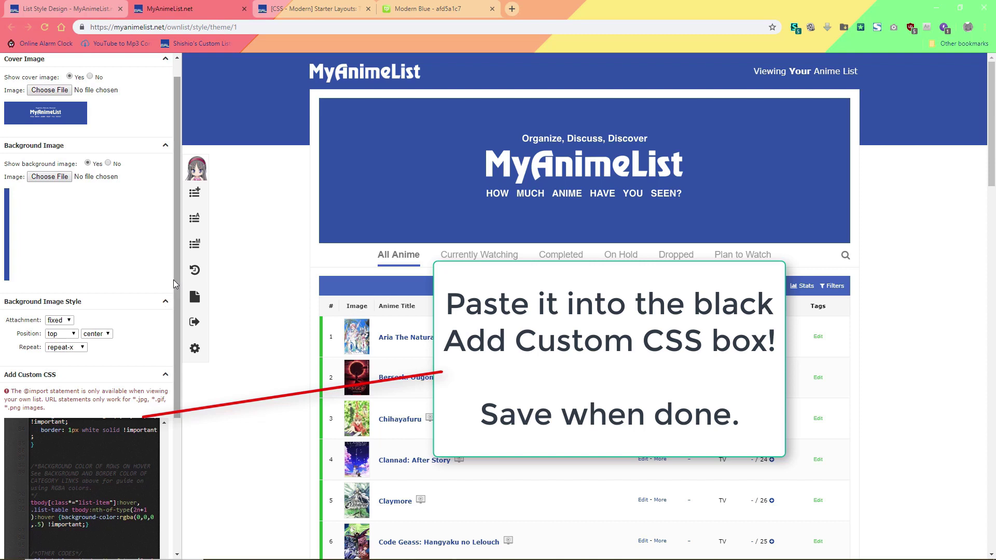
scroll(175, 284, down, 4)
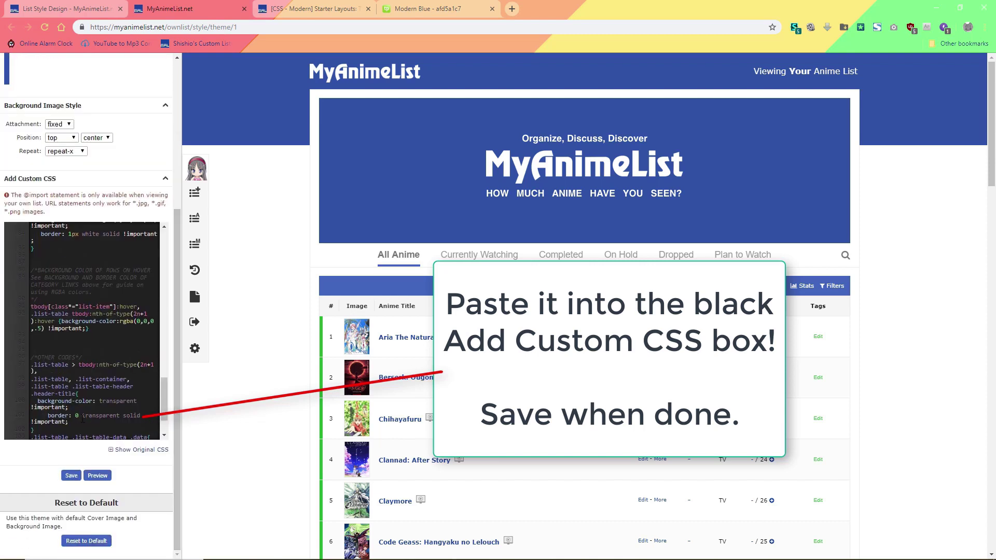
click(71, 476)
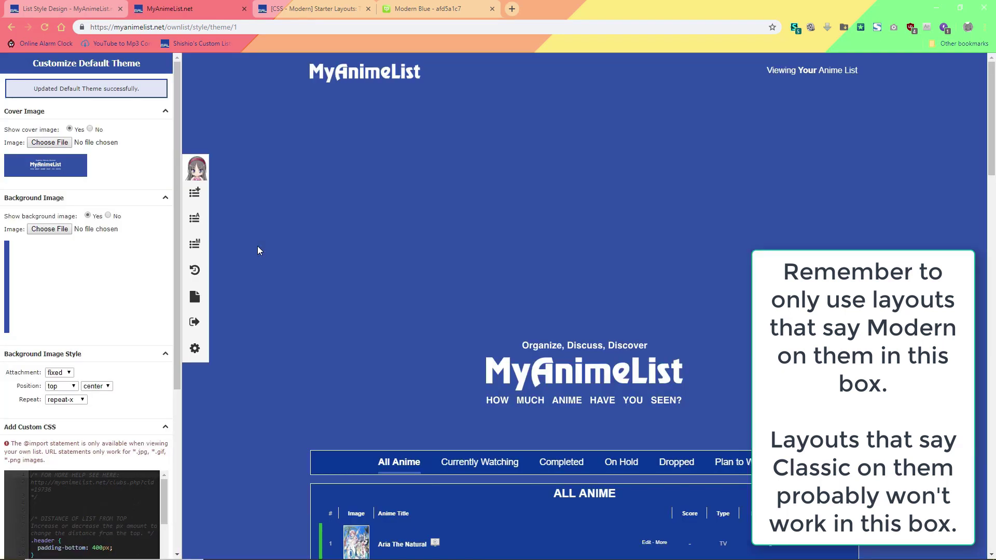
scroll(260, 251, down, 6)
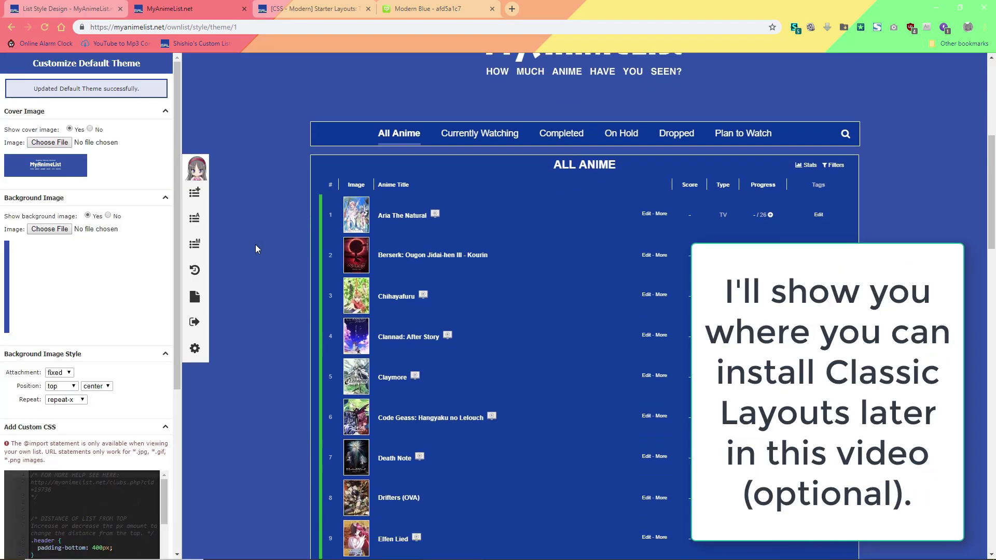
scroll(256, 249, down, 1)
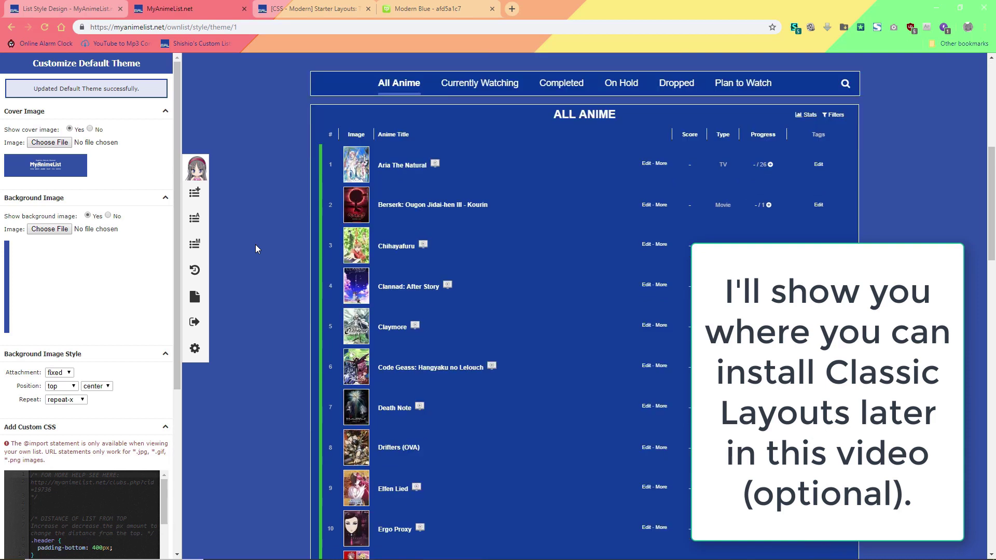
scroll(255, 249, down, 2)
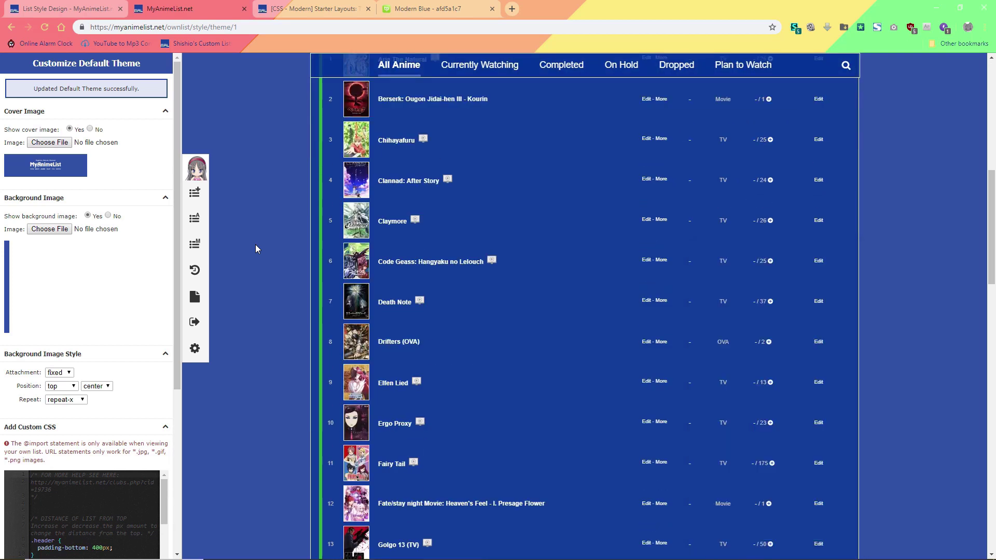
scroll(256, 249, up, 5)
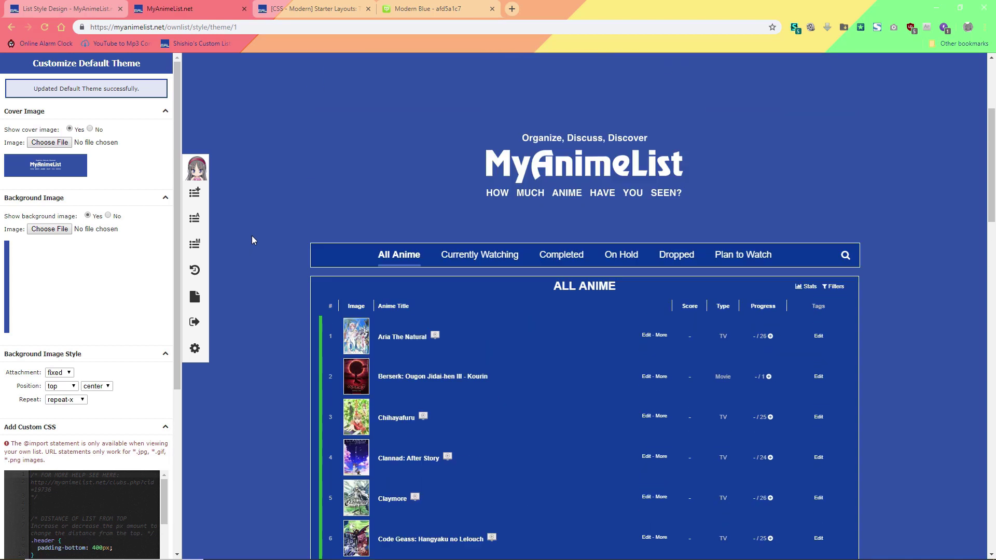
Save the layout's wallpaper AF3au7J.jpg from the Starter Layouts thread to the computer
click(312, 5)
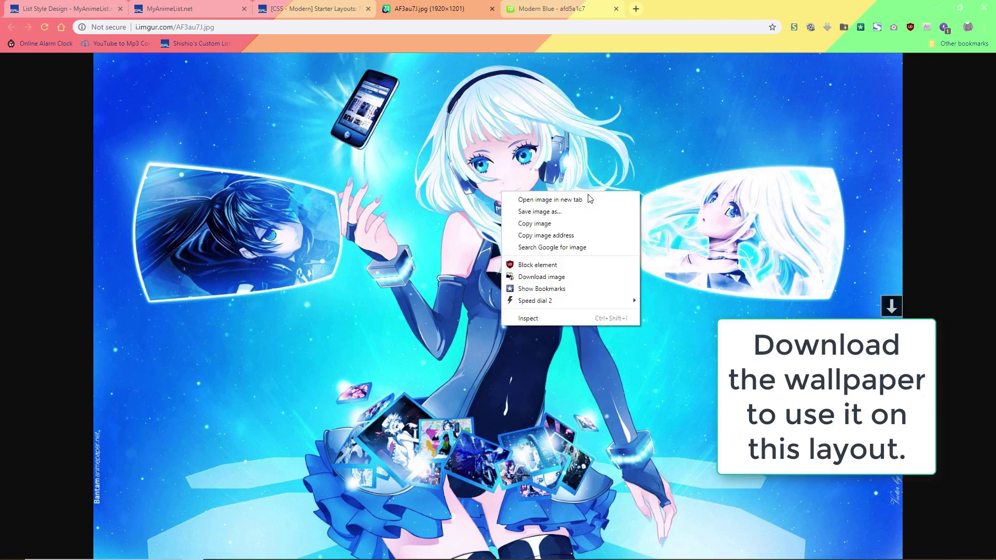
click(568, 212)
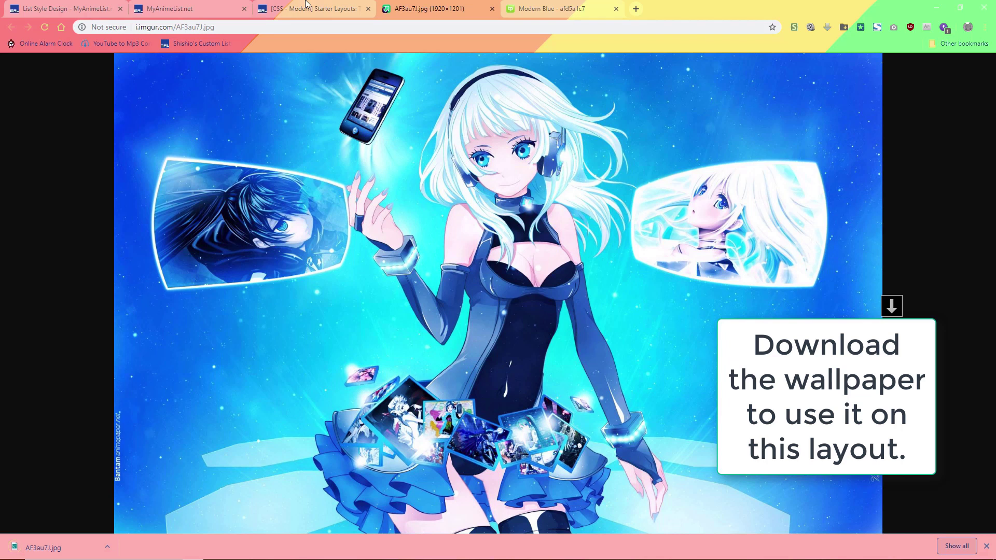
click(181, 8)
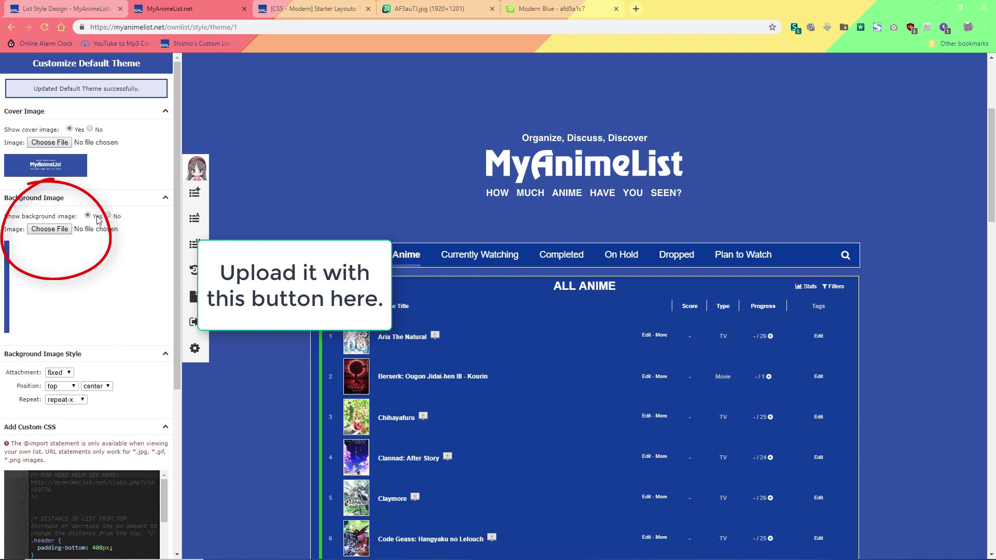
Set AF3au7J.jpg as the theme's background image and save it
click(60, 230)
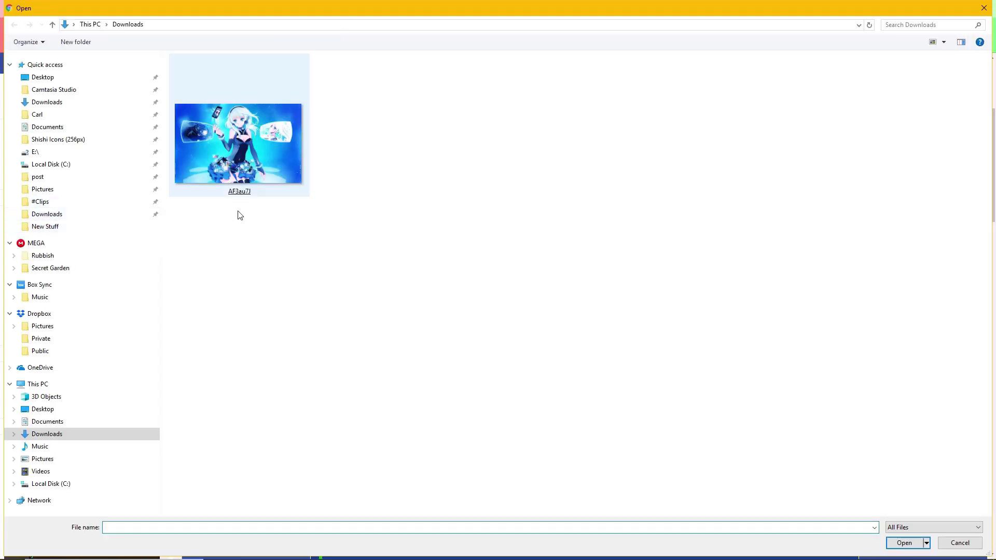
click(228, 147)
double_click(227, 147)
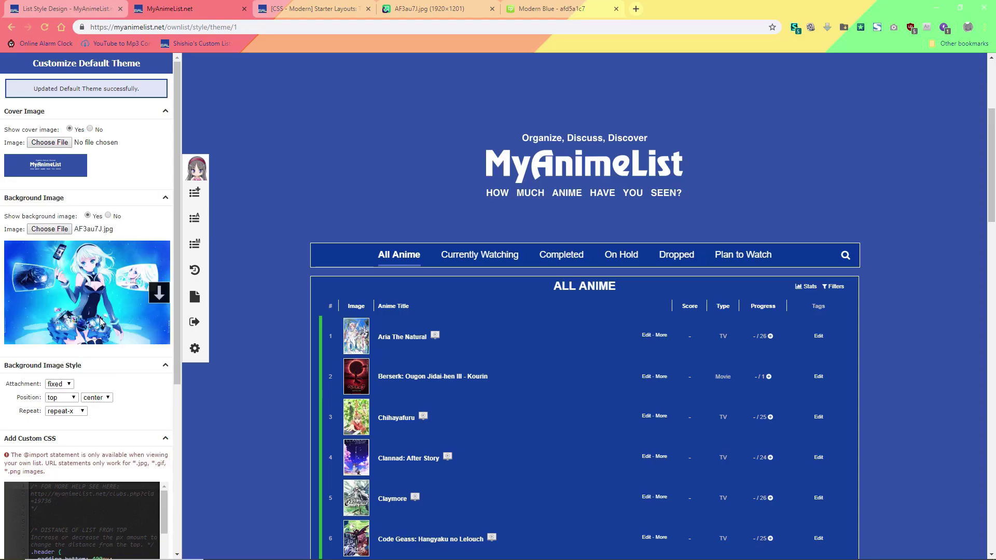
scroll(93, 169, down, 5)
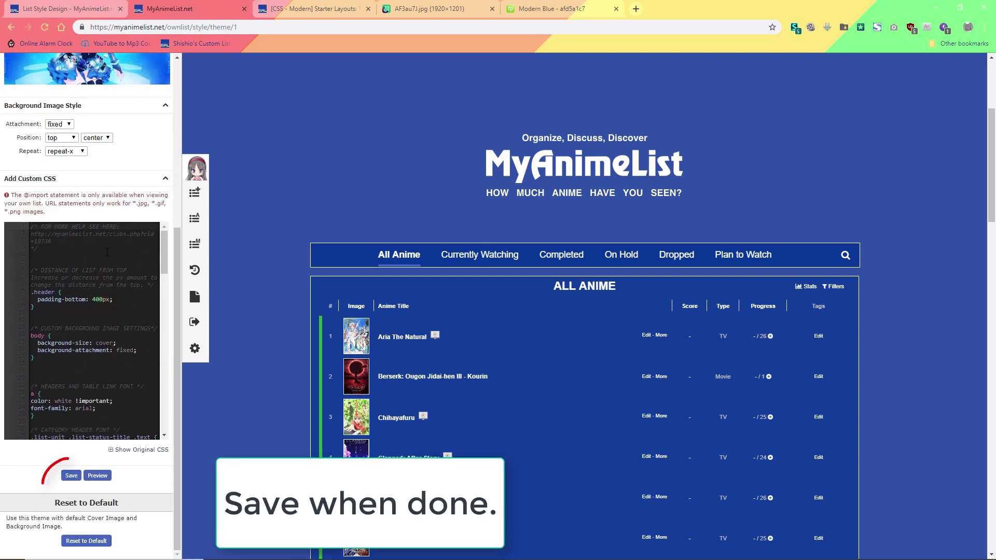
click(71, 476)
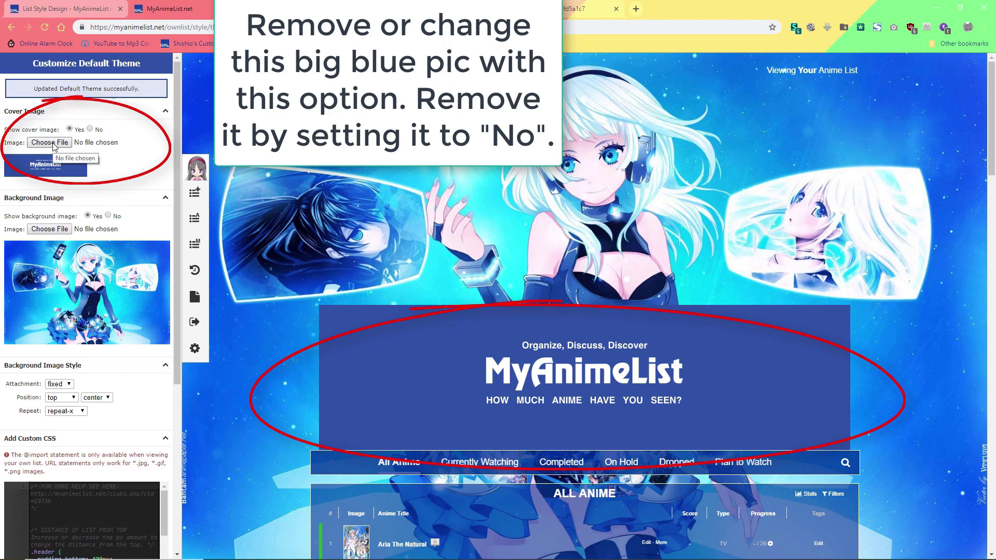
Set Show cover image to No and save the theme again
click(91, 129)
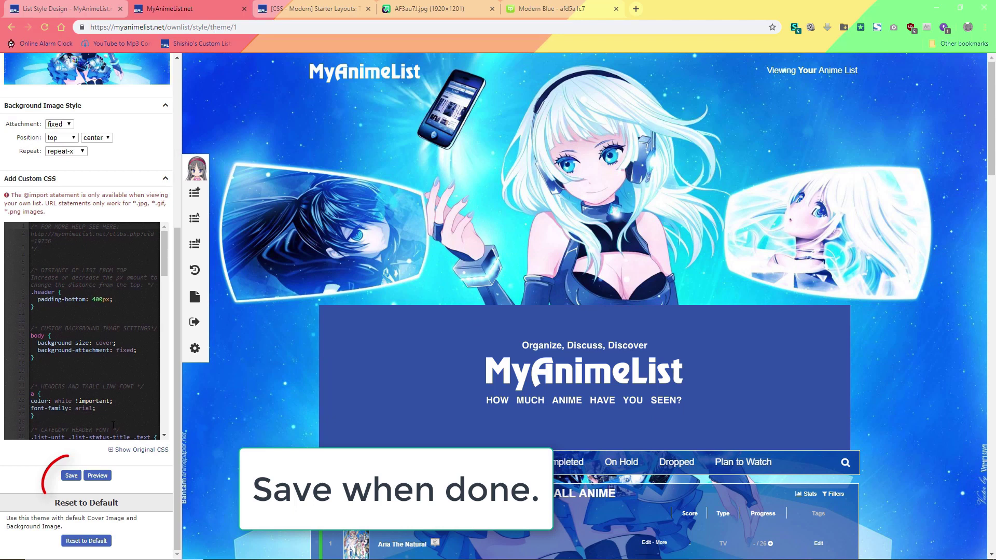
click(71, 476)
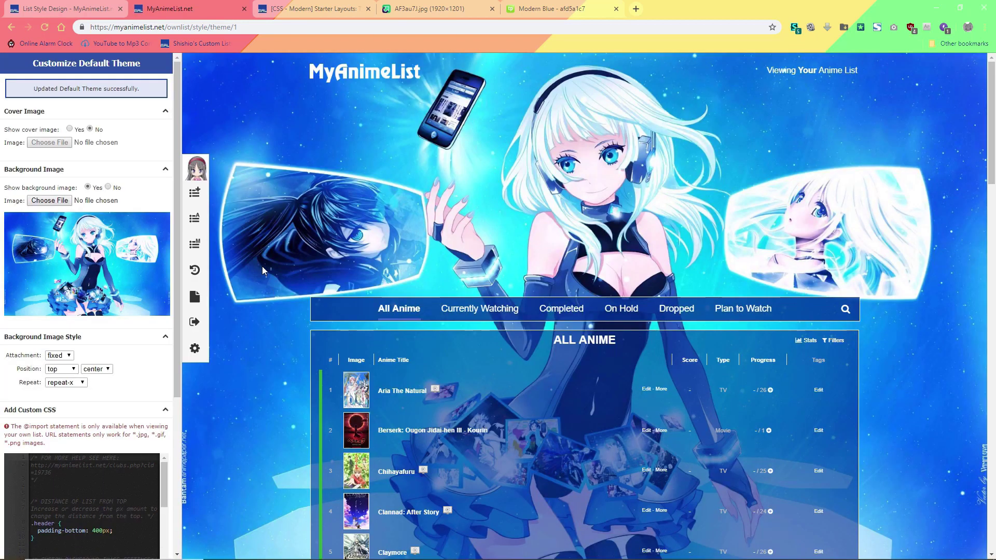
scroll(278, 236, down, 20)
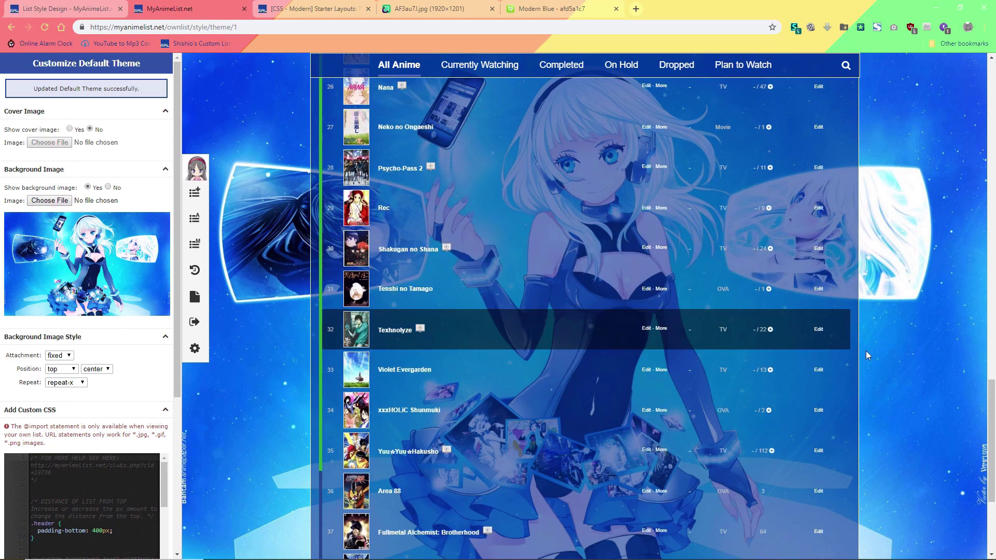
scroll(610, 385, up, 20)
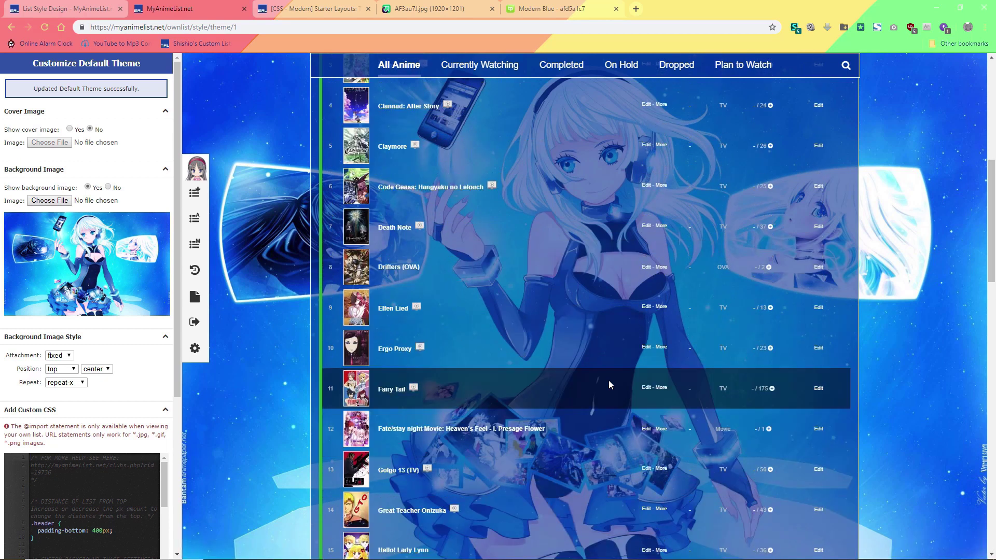
scroll(611, 384, up, 5)
scroll(241, 311, down, 2)
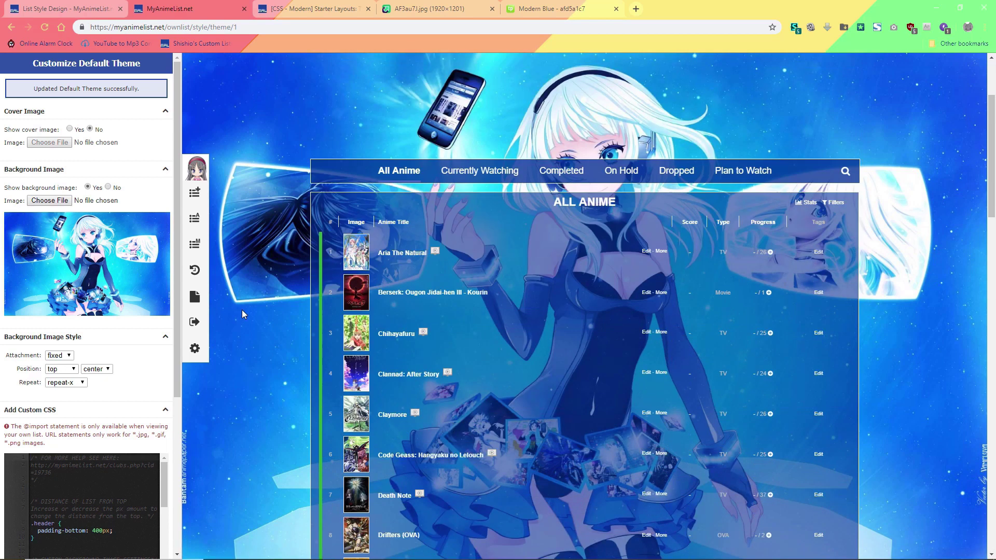
scroll(242, 310, up, 1)
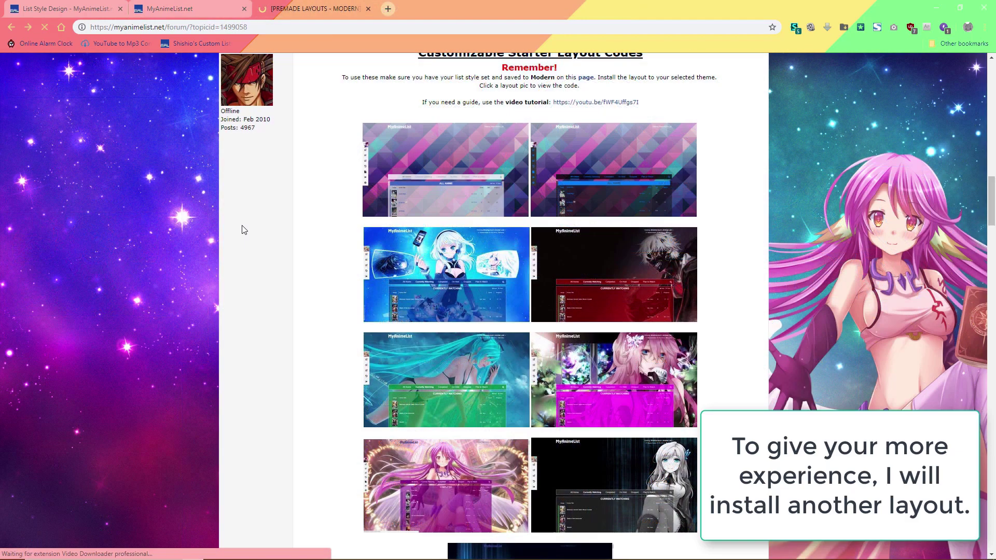
Open the Eorzea Collection modern layout thread and scroll to its Layout Code section
scroll(244, 228, down, 10)
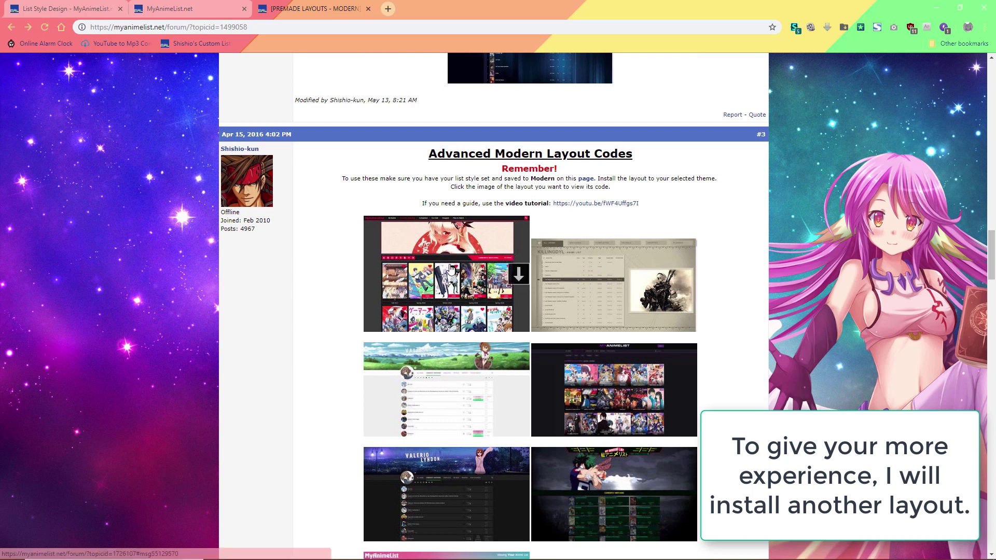
click(451, 270)
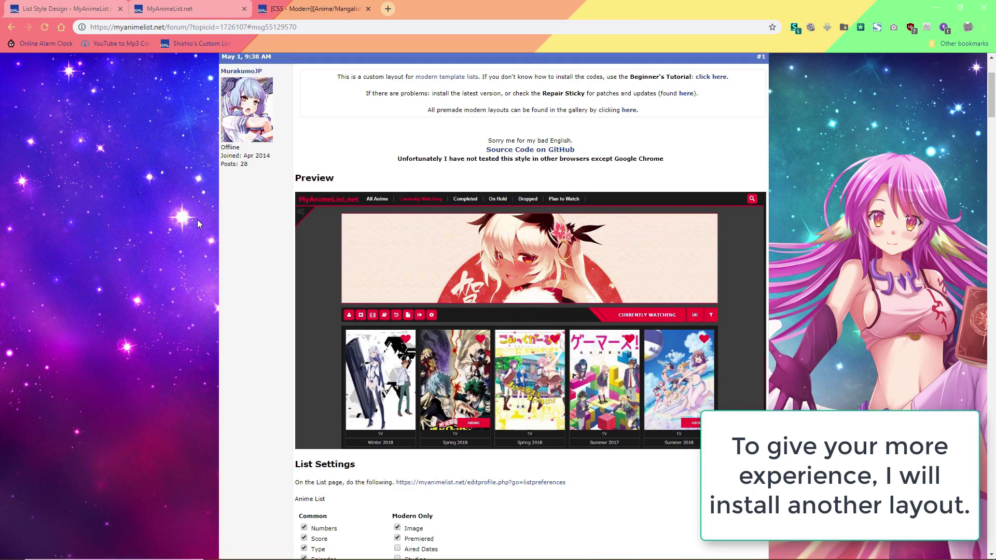
scroll(197, 218, down, 3)
scroll(206, 207, down, 3)
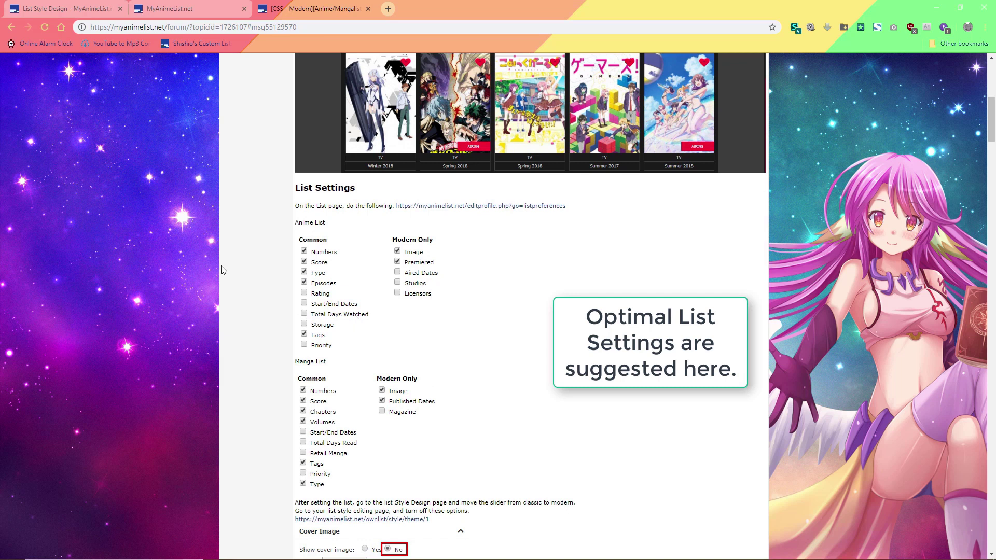
scroll(223, 271, up, 3)
scroll(221, 269, down, 10)
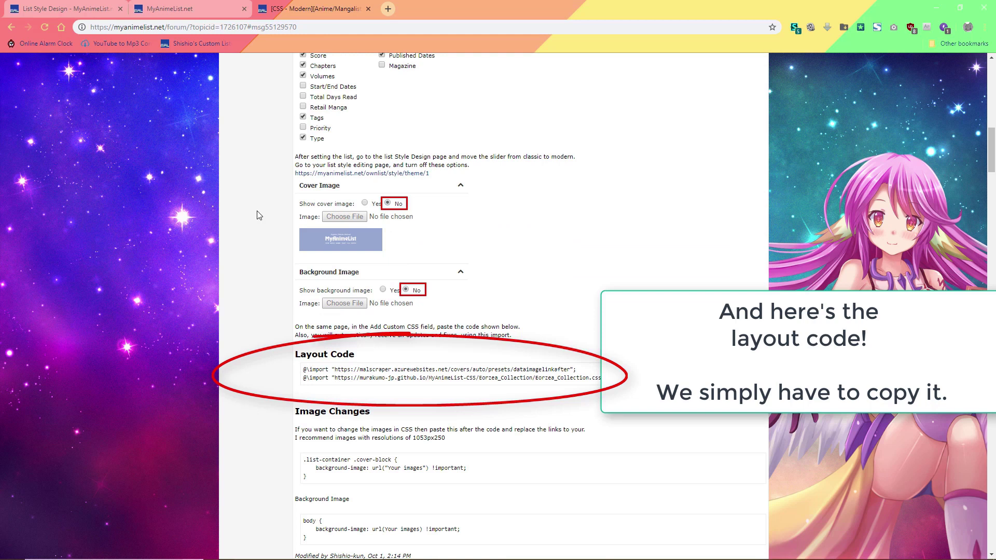
drag(601, 380, 297, 370)
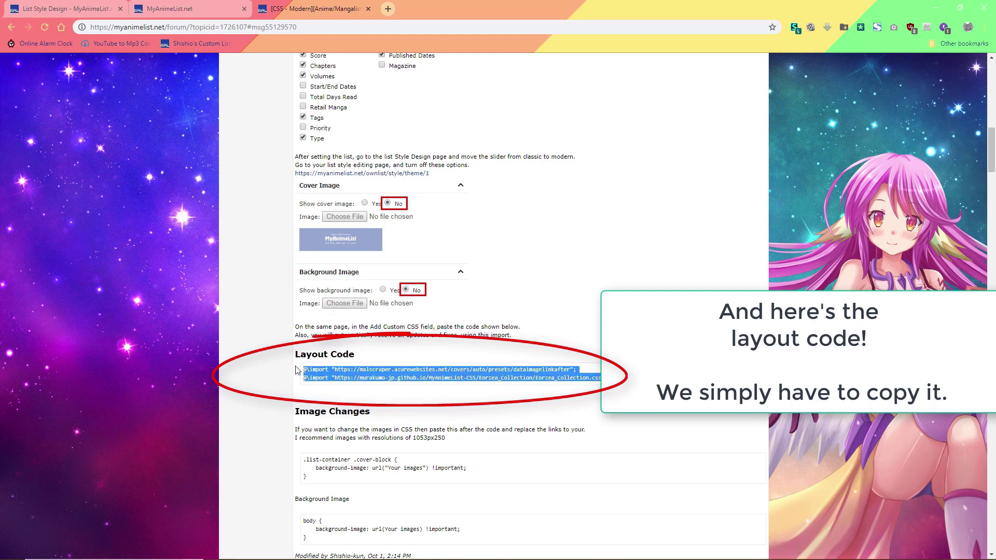
right_click(331, 378)
click(353, 384)
click(158, 277)
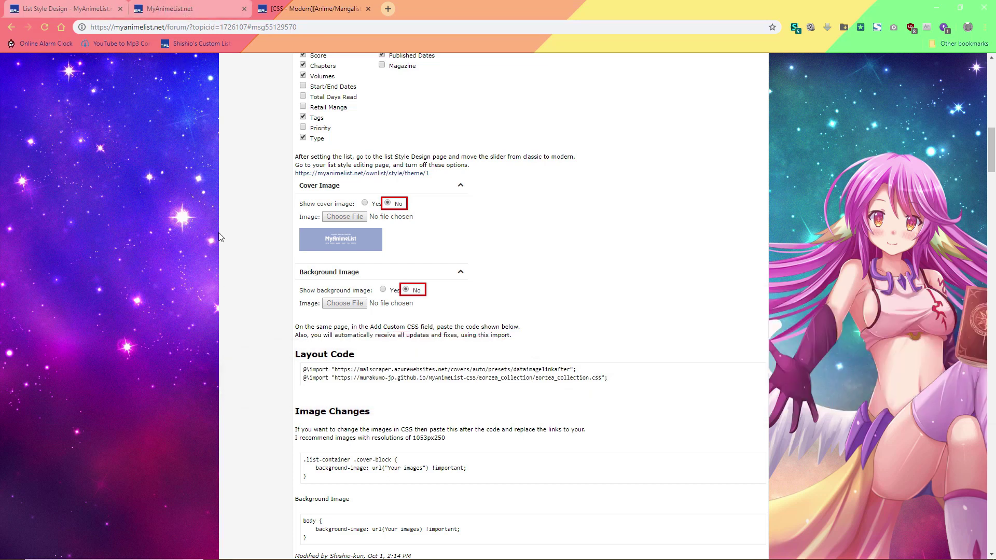
click(171, 7)
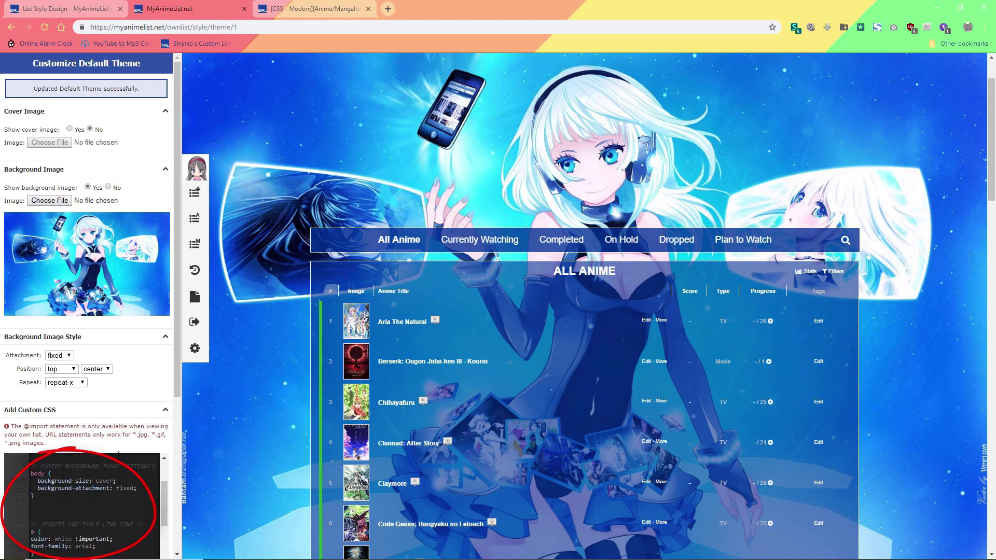
scroll(114, 366, down, 5)
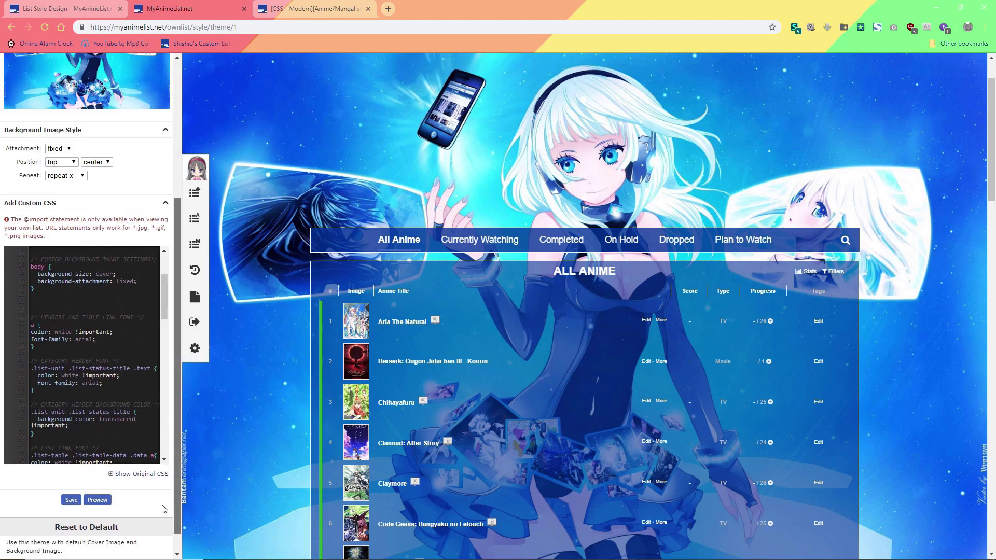
scroll(103, 327, up, 2)
key(ctrl+a)
key(Delete)
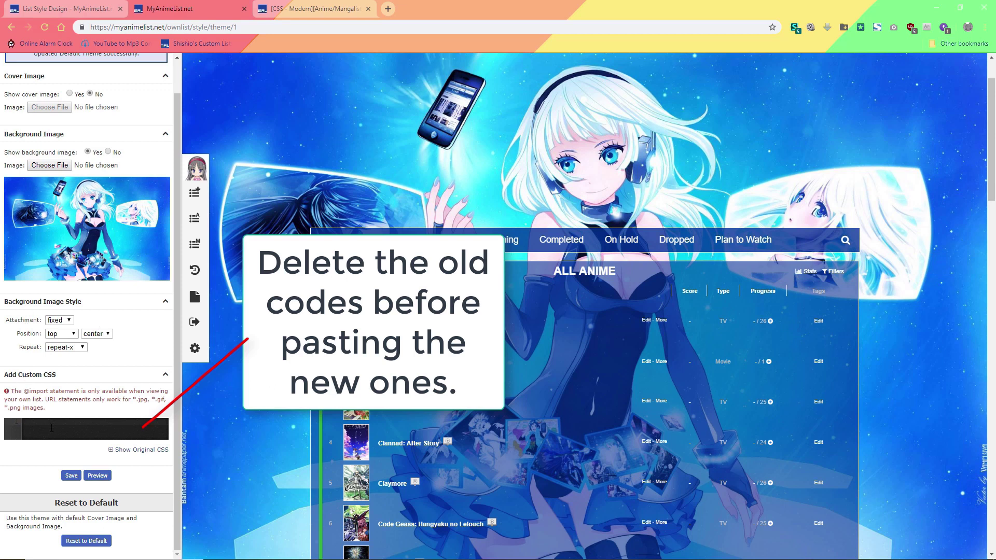
key(ctrl+v)
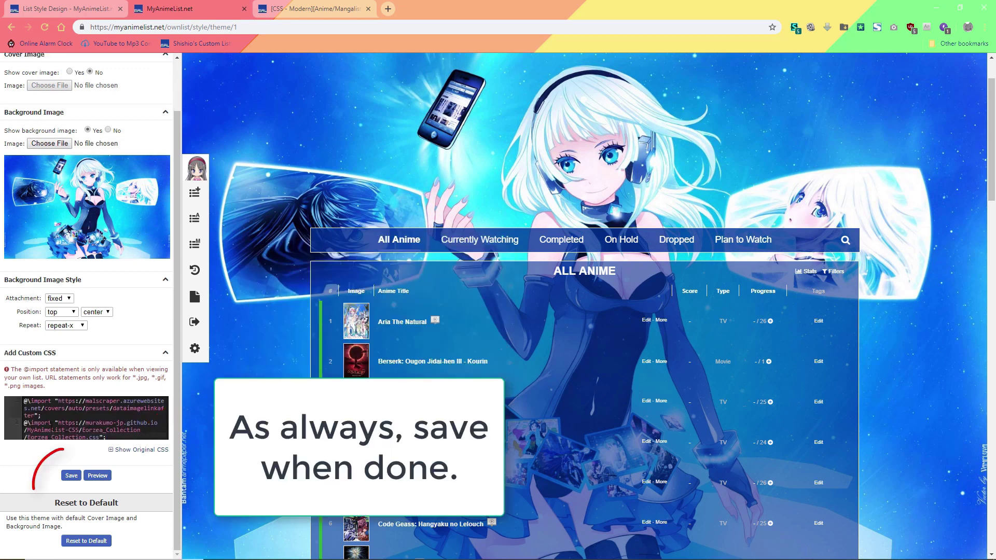
click(71, 480)
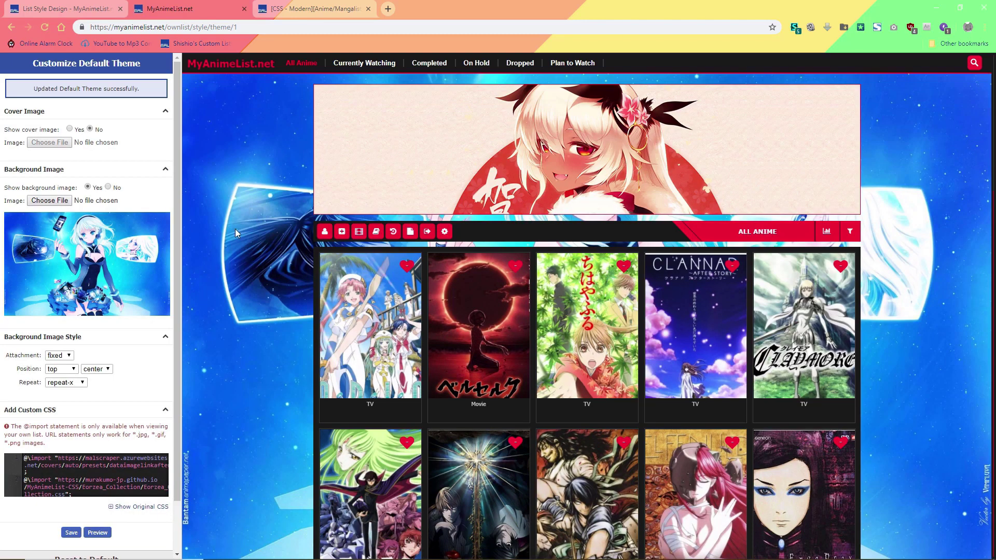
Set Show background image to No for the default theme and save
scroll(238, 220, down, 10)
scroll(238, 222, down, 5)
scroll(238, 223, up, 10)
scroll(236, 223, up, 5)
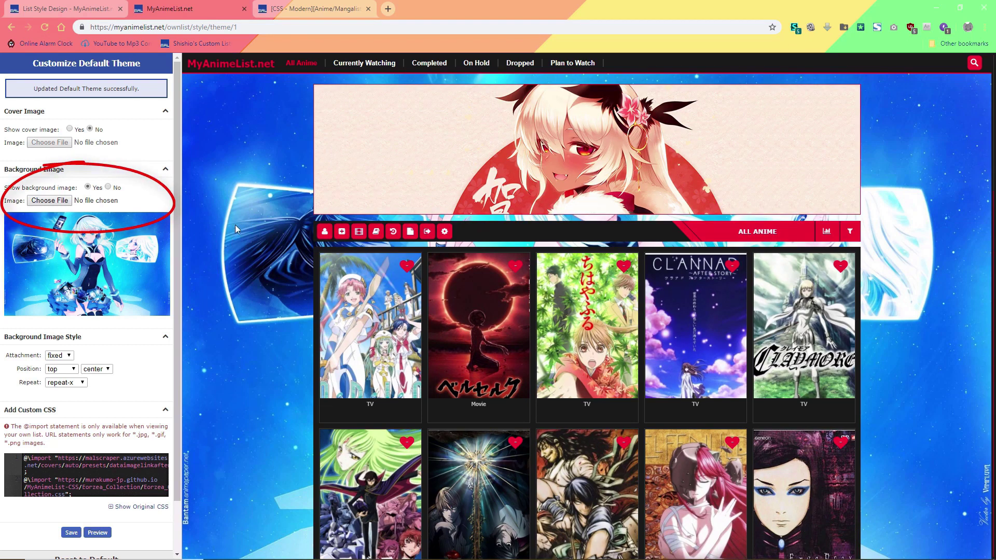
scroll(229, 244, down, 3)
scroll(229, 245, up, 3)
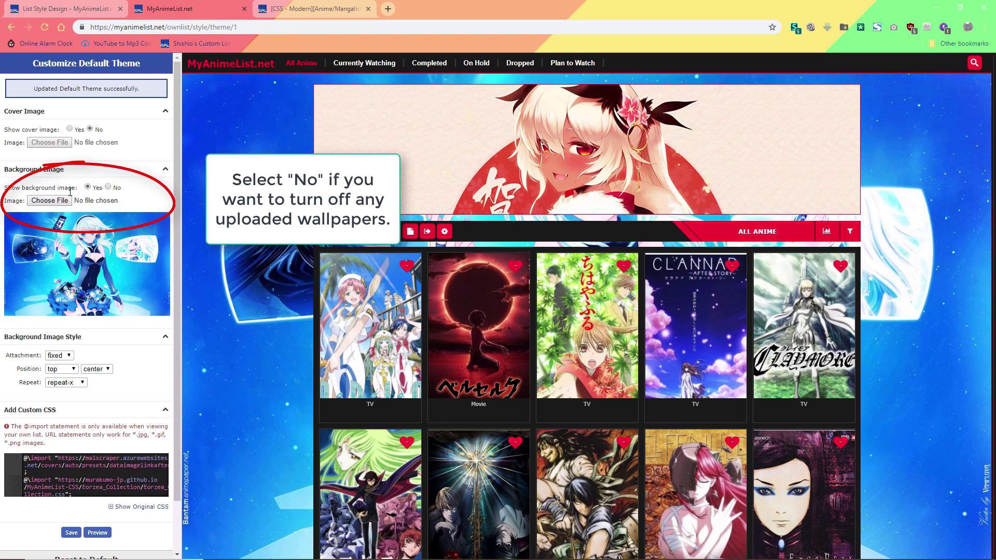
click(109, 187)
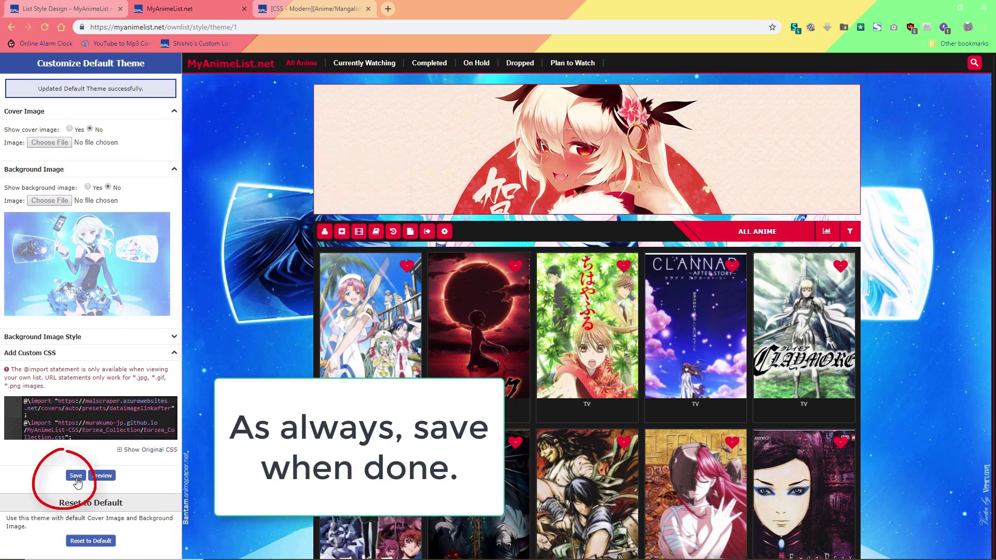
click(76, 477)
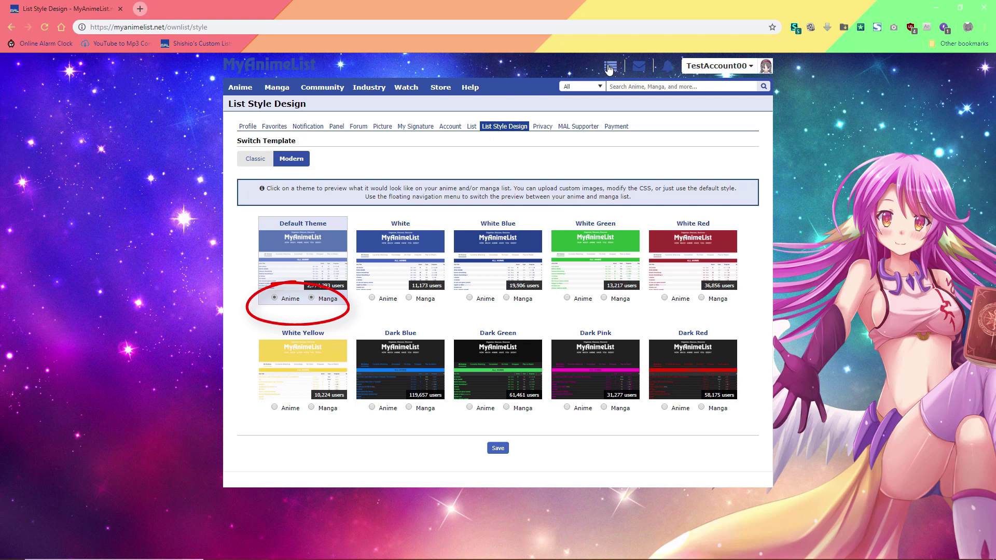
Open the Manga List in a new tab and return to List Style Design
mouse_move(605, 70)
middle_click(608, 102)
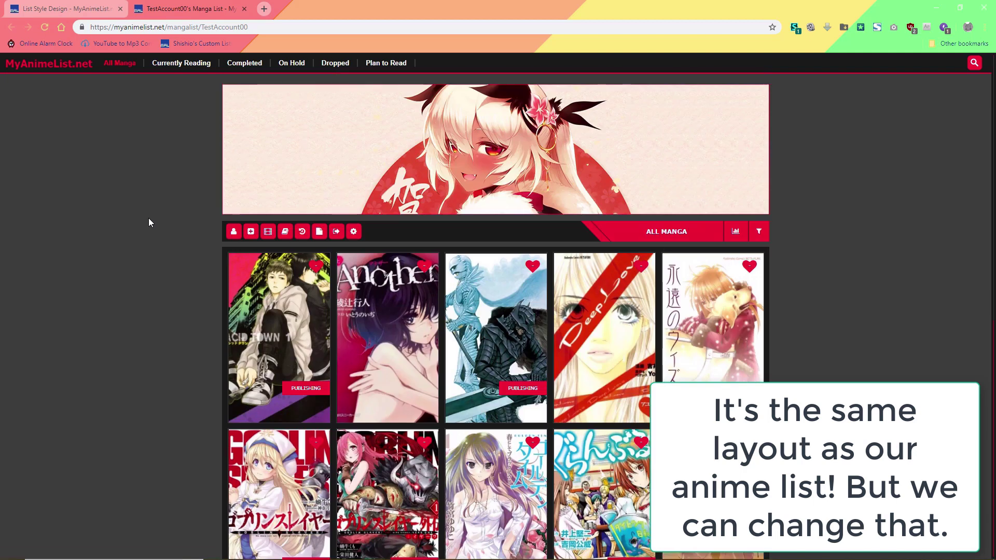
key(ctrl+shift+Tab)
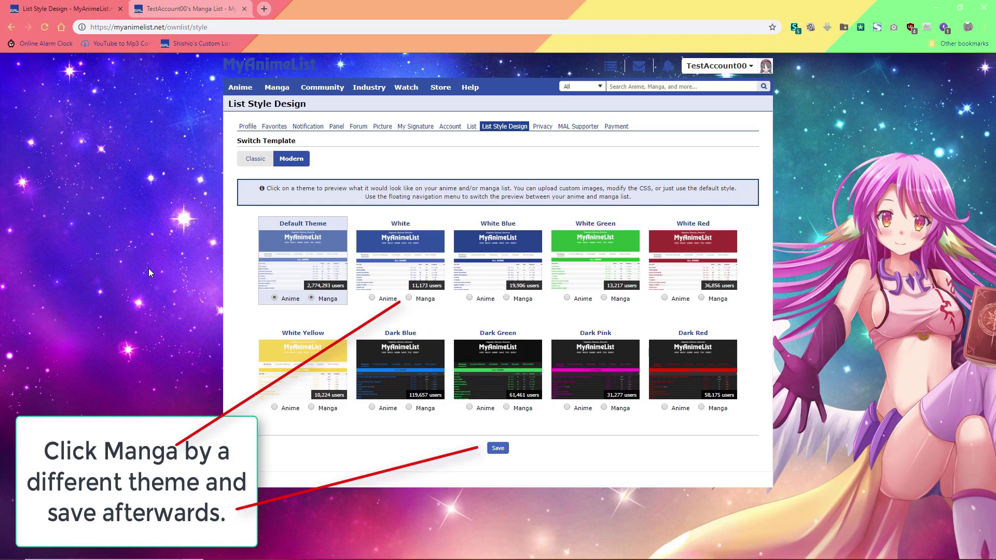
Tick Manga under the White theme, save, and open the Customize White page
click(409, 298)
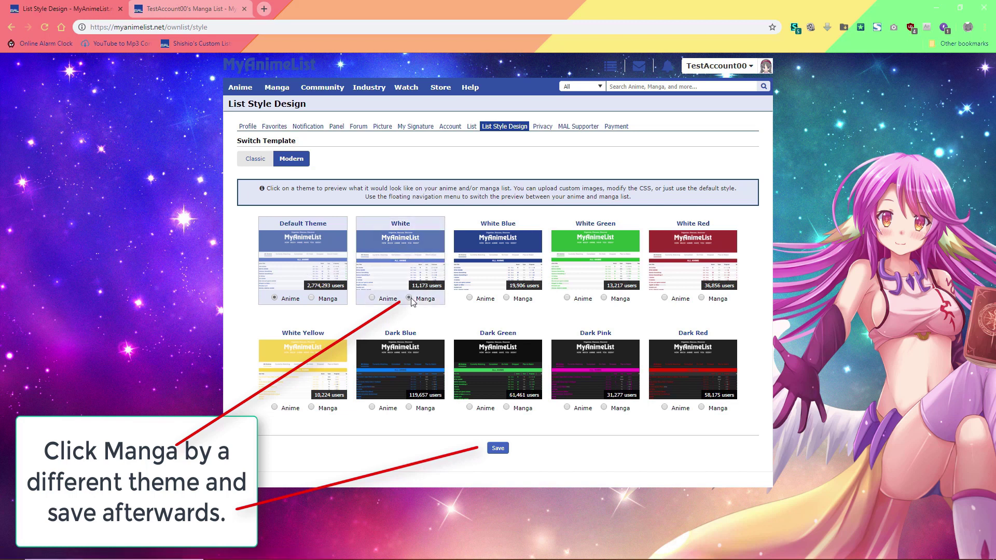
click(503, 453)
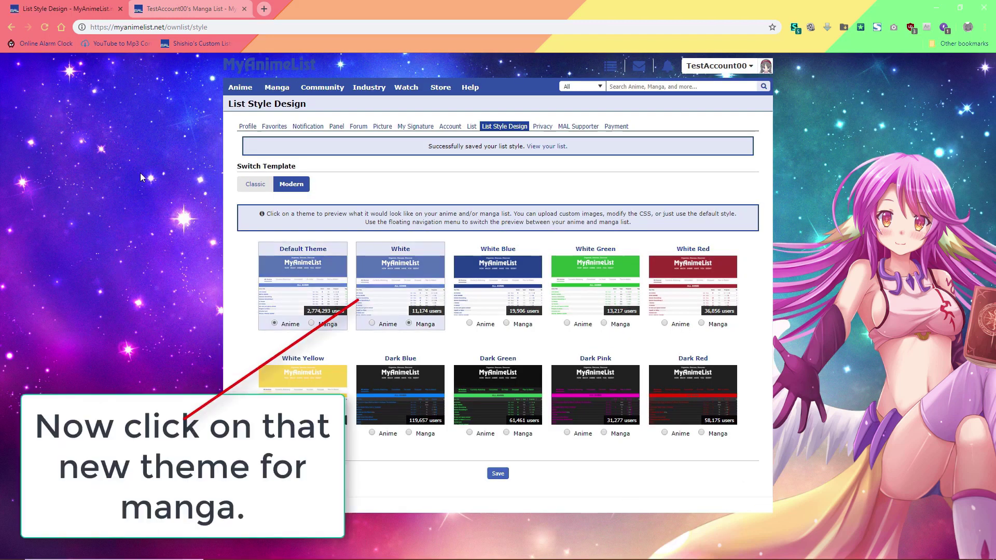
triple_click(140, 173)
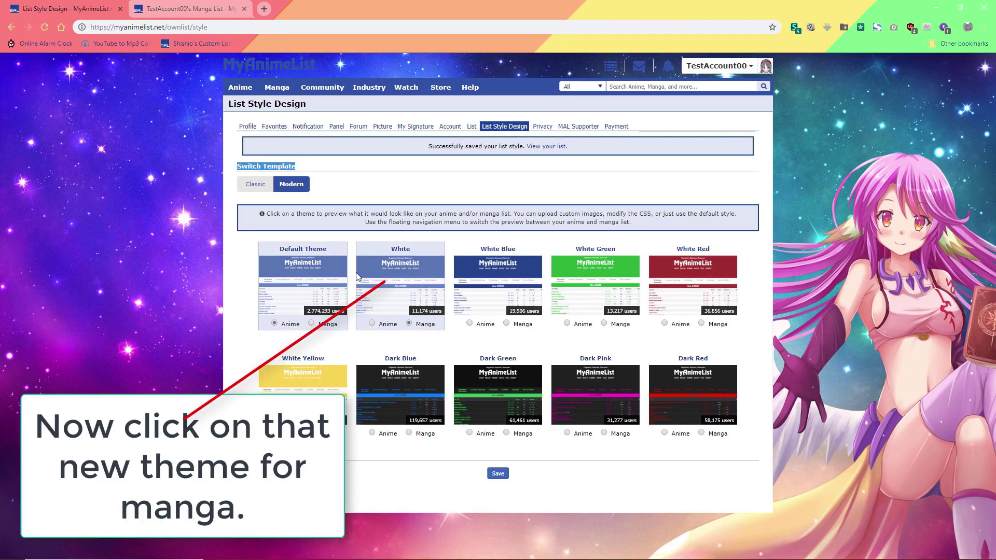
mouse_move(381, 289)
click(395, 291)
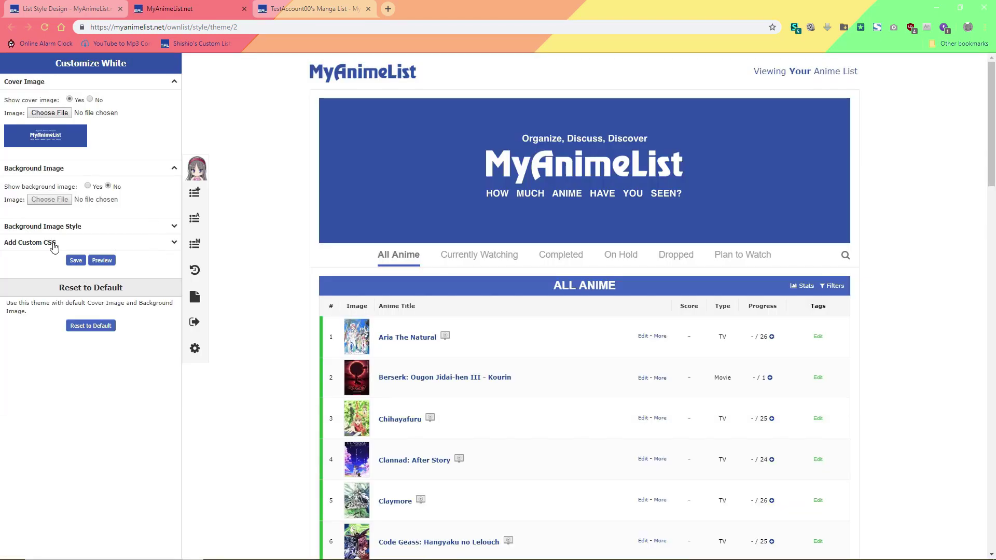
Expand the White theme's empty Add Custom CSS box and find the Re:Zero layout in the premade thread
click(124, 243)
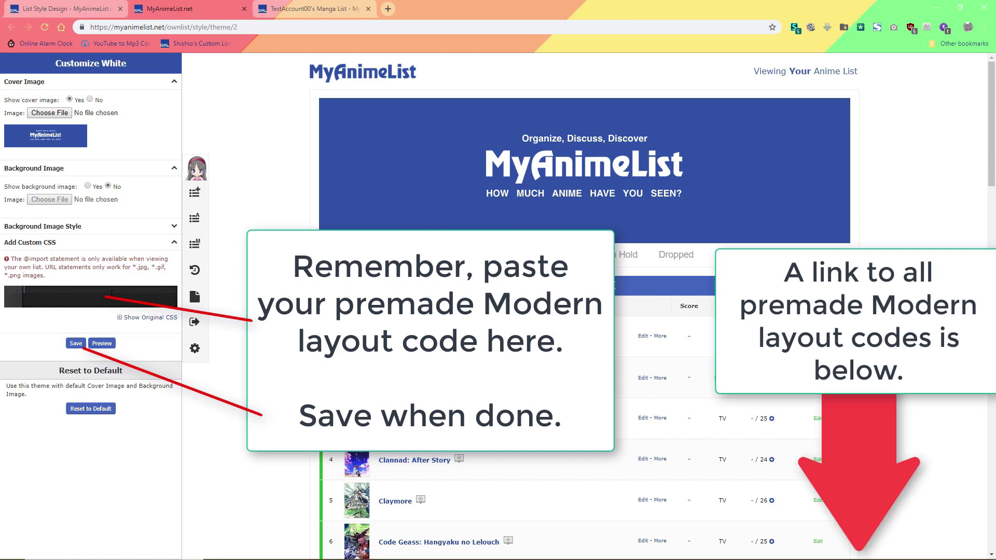
click(111, 294)
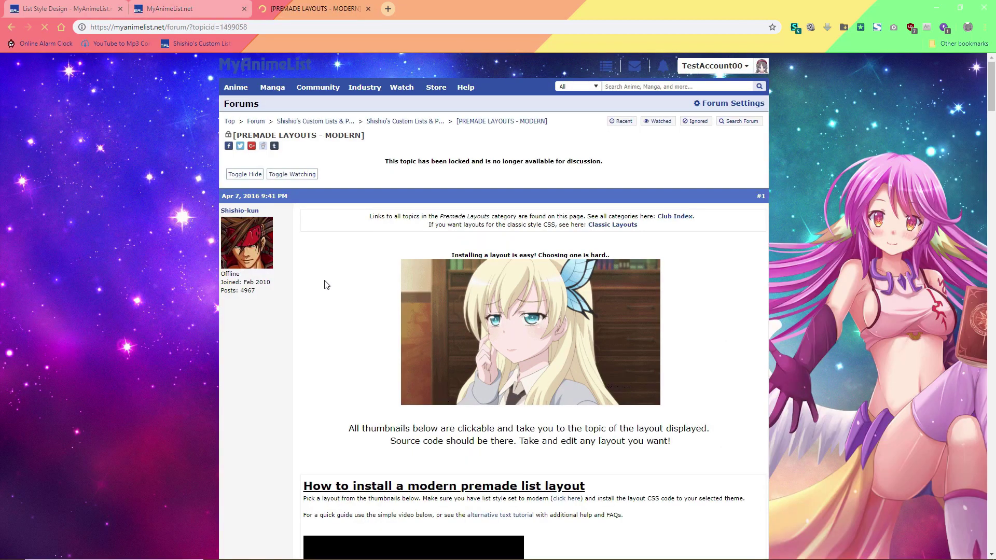
scroll(321, 271, down, 5)
scroll(317, 265, down, 5)
scroll(312, 260, down, 10)
scroll(297, 254, down, 11)
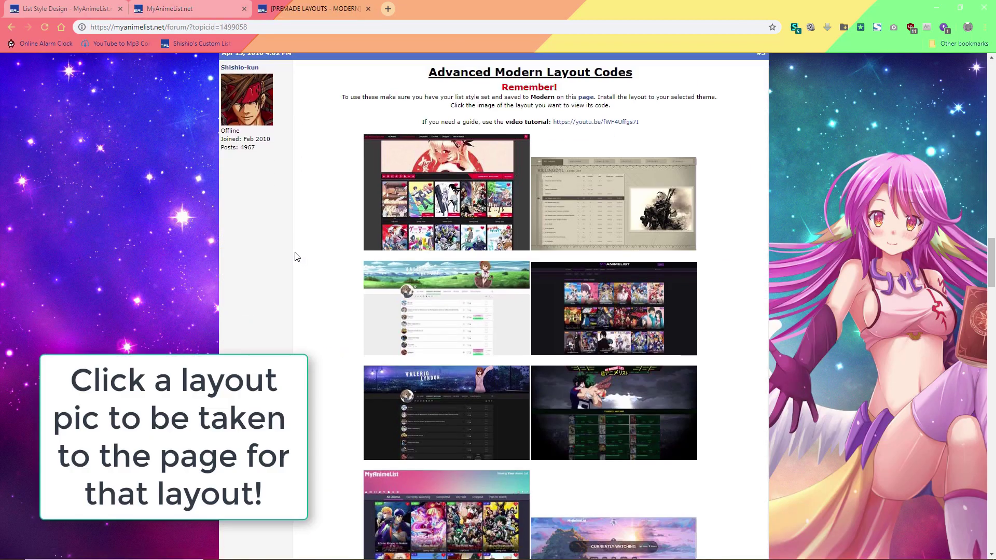
scroll(296, 248, up, 7)
scroll(293, 247, down, 4)
Open the Re:Zero modern layout post and reveal its full source code
click(415, 405)
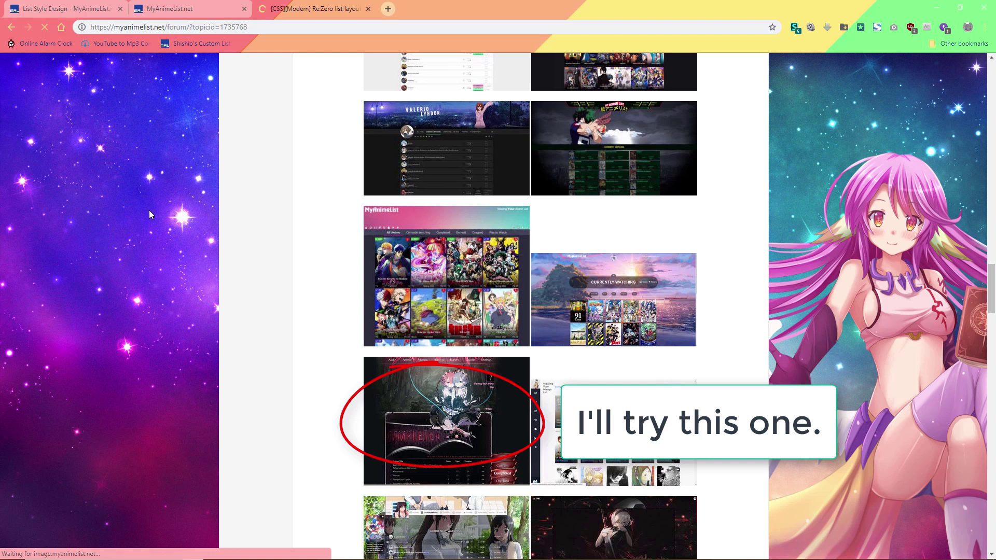
scroll(148, 211, down, 10)
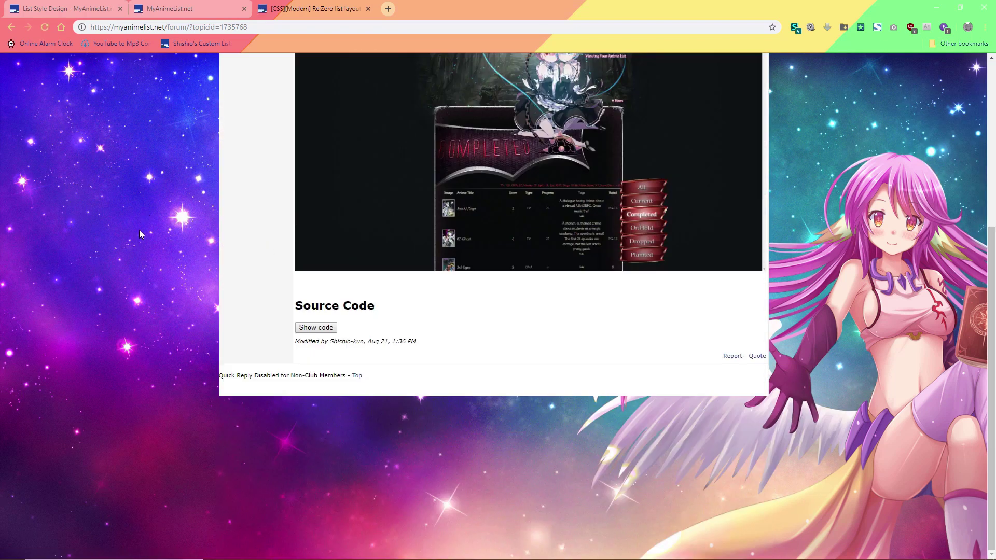
click(325, 328)
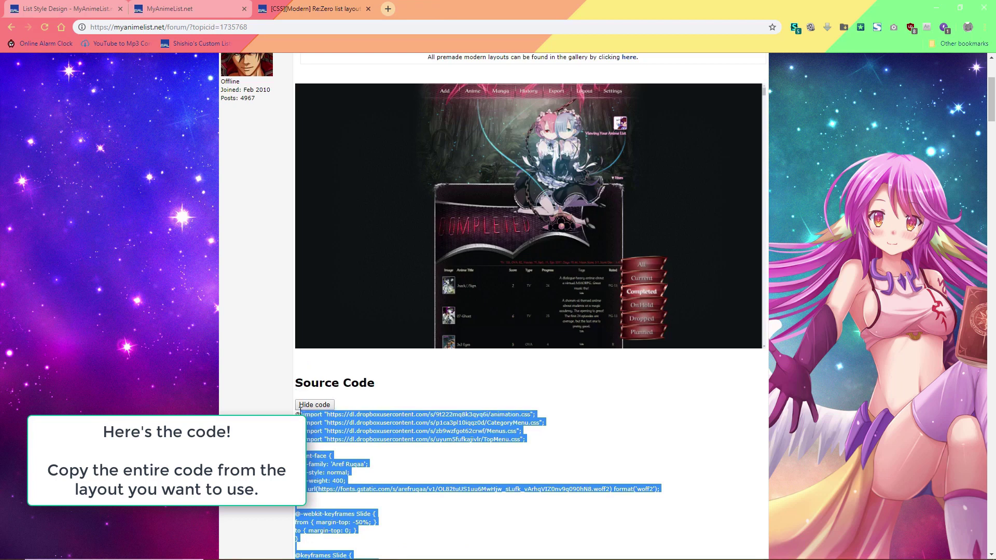
Copy the Re:Zero layout code into the White theme's custom CSS box and save
right_click(307, 418)
click(336, 429)
key(ctrl+shift+Tab)
right_click(76, 302)
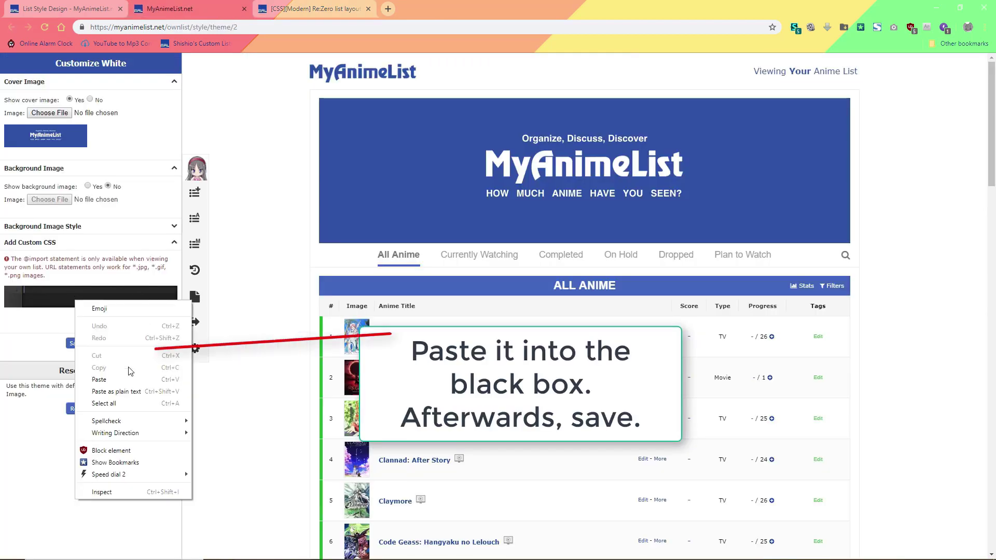
click(98, 382)
scroll(16, 347, down, 2)
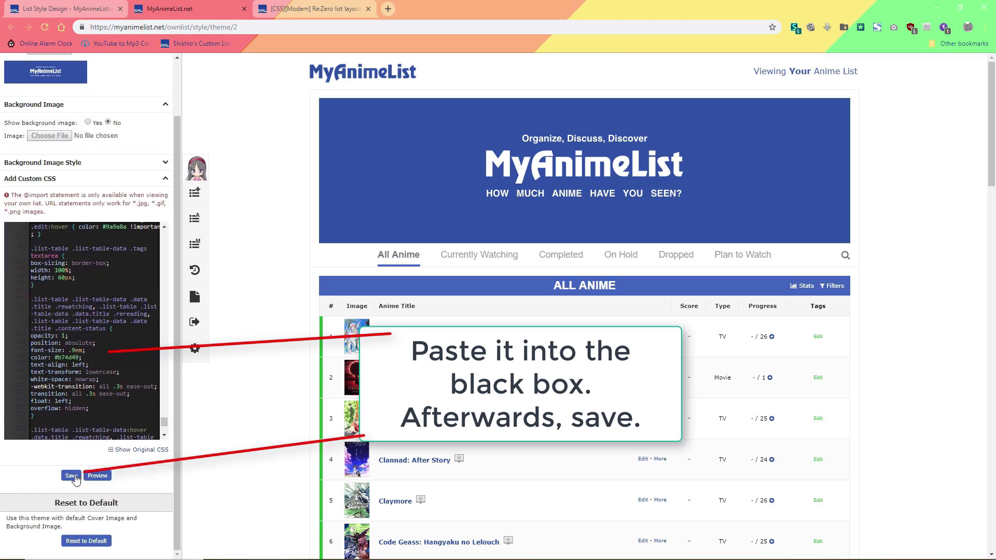
click(71, 476)
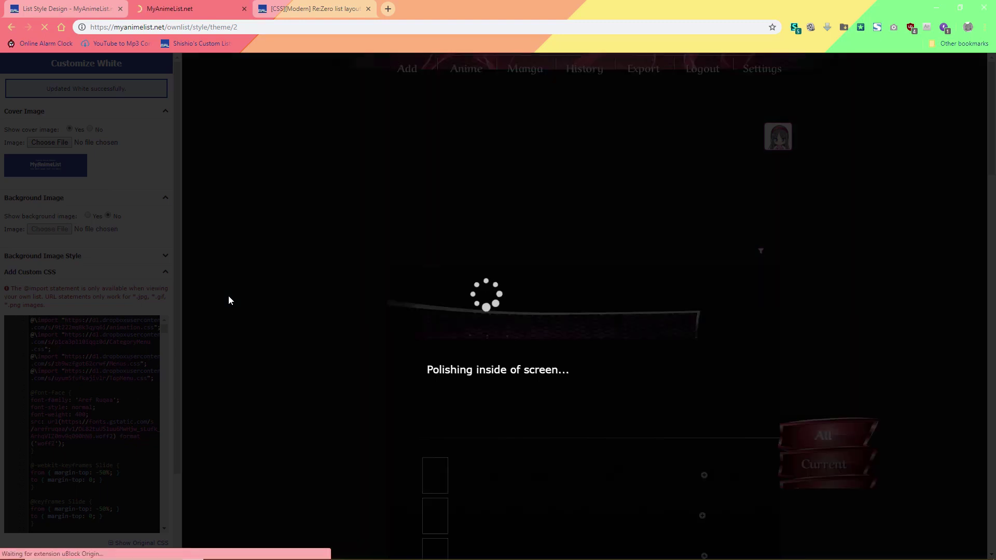
View the manga list in the third tab to confirm the Re:Zero layout
scroll(286, 267, down, 10)
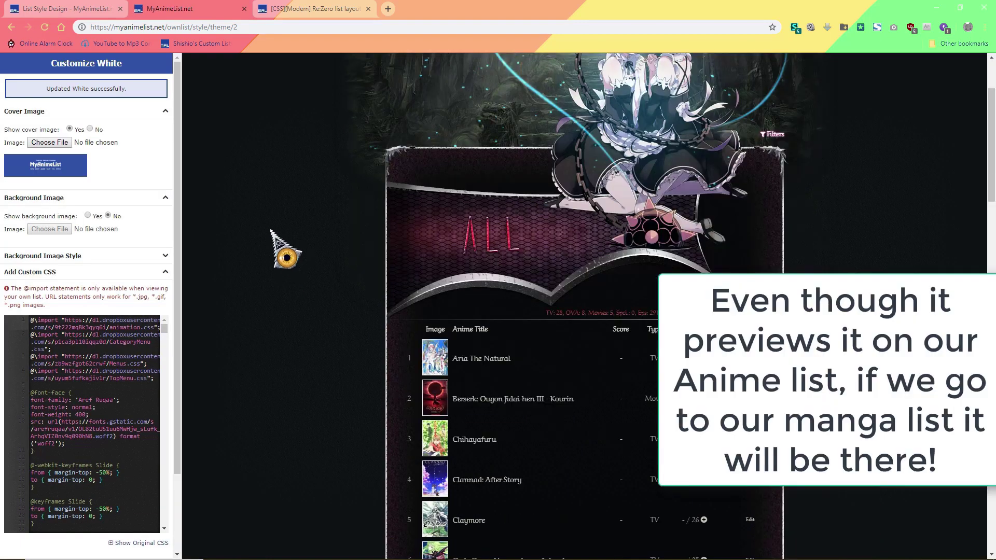
scroll(280, 267, up, 10)
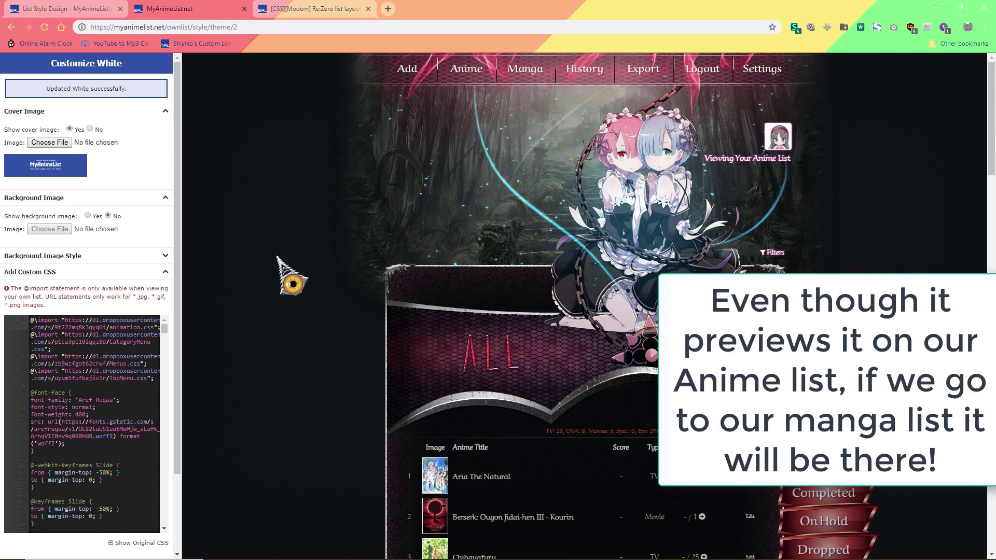
click(291, 8)
scroll(182, 212, up, 1)
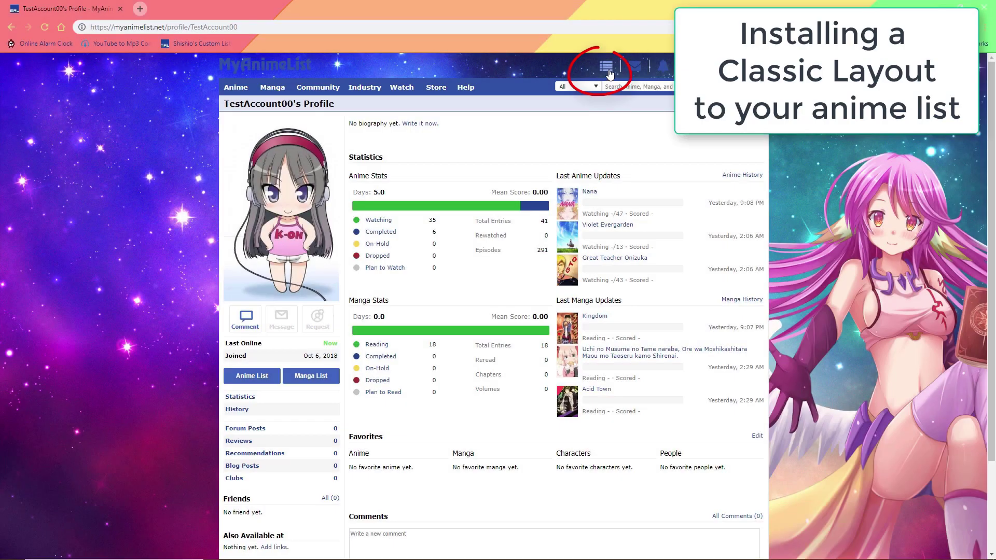
Choose the Classic template under List Settings > List Style Design and save
mouse_move(610, 75)
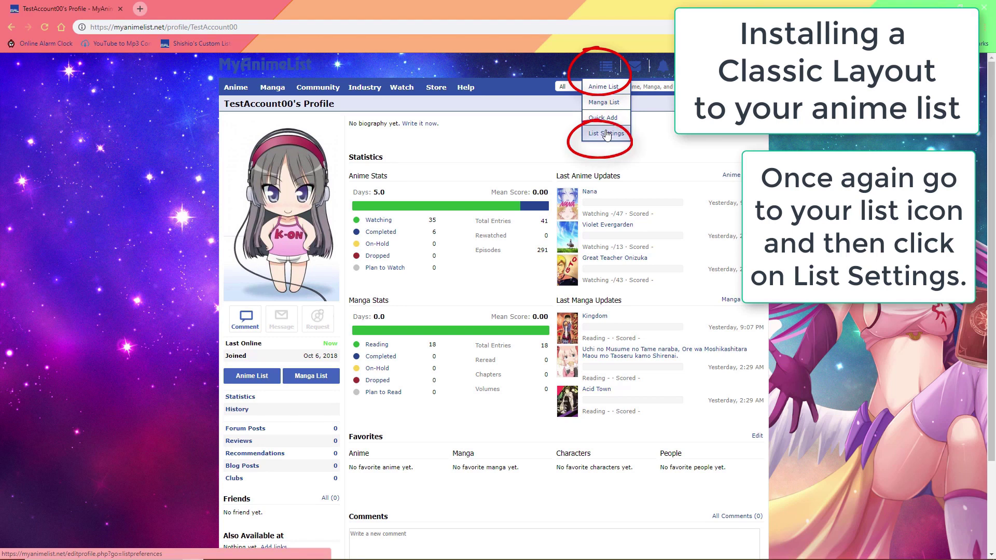
click(607, 134)
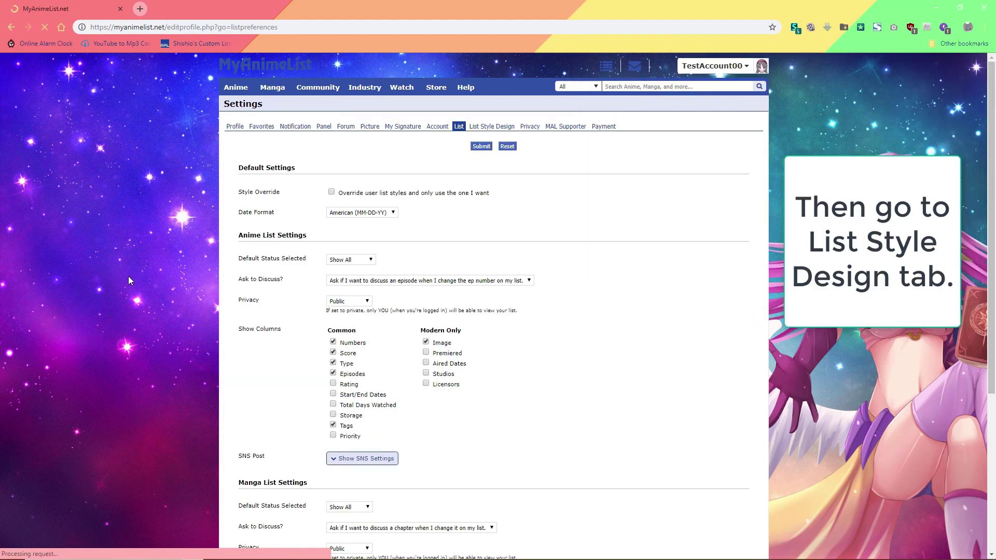
click(488, 128)
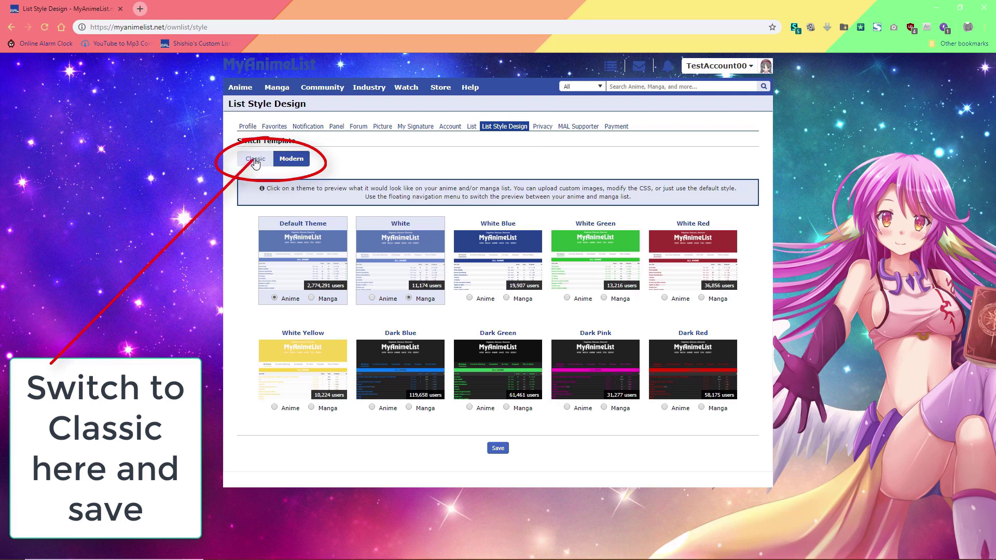
click(255, 161)
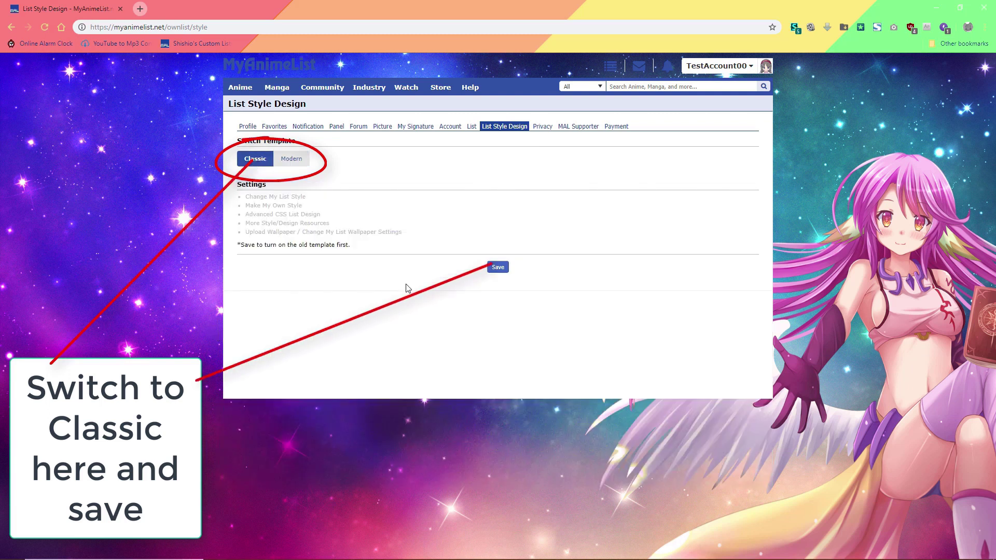
click(498, 267)
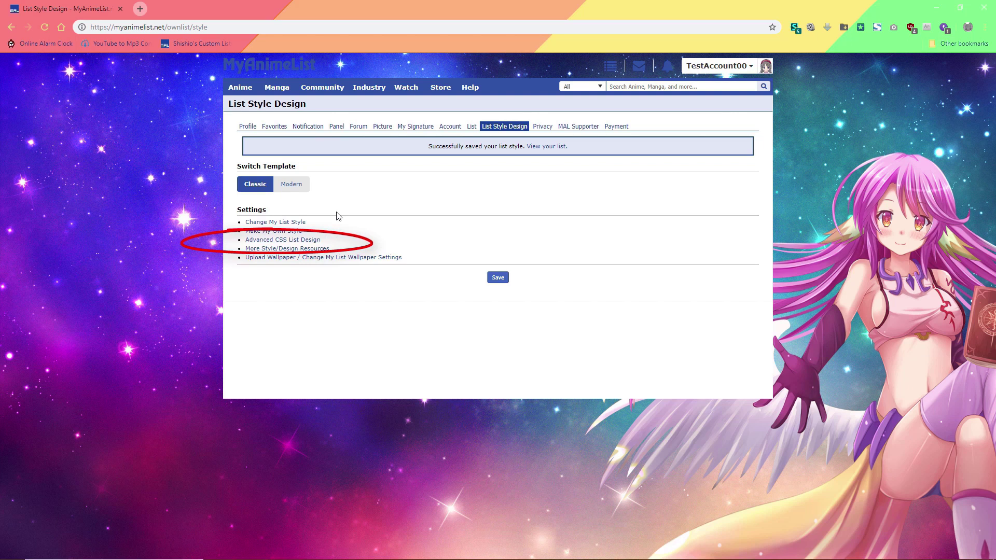
In Advanced CSS List Design, accept the warning and create styles ID#472725 and ID#472726
click(312, 240)
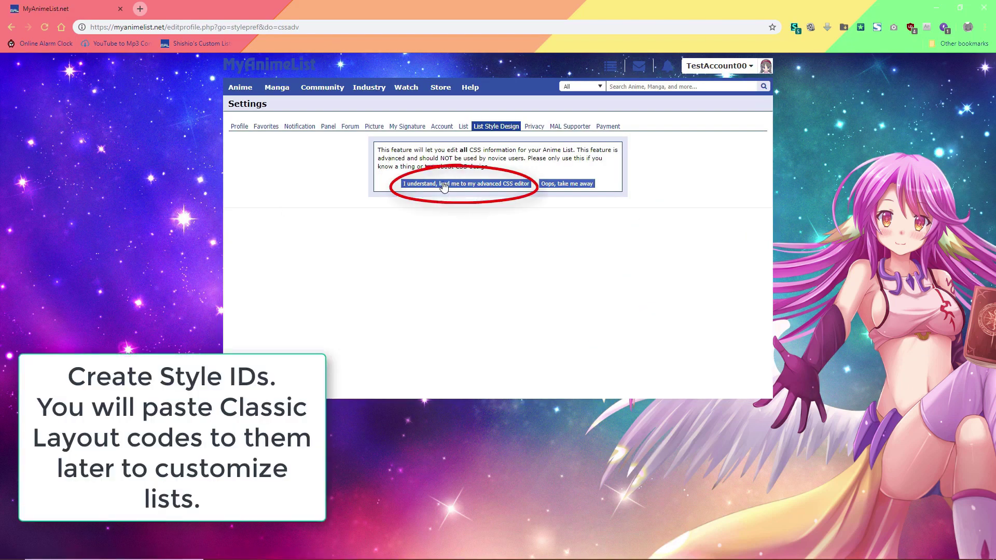
click(443, 184)
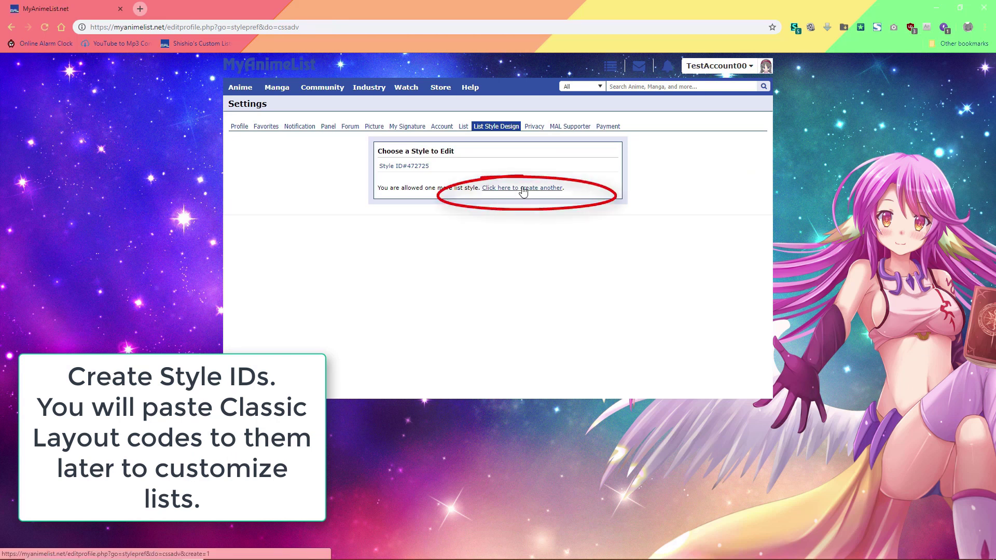
click(522, 189)
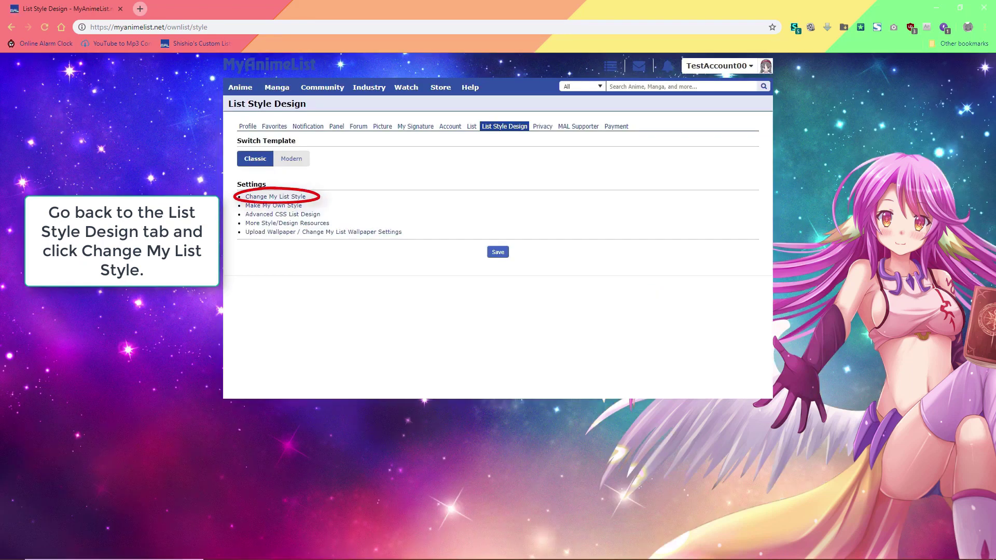
Assign Style #ID472725 to the anime list and Style #ID472726 to the manga list
click(289, 199)
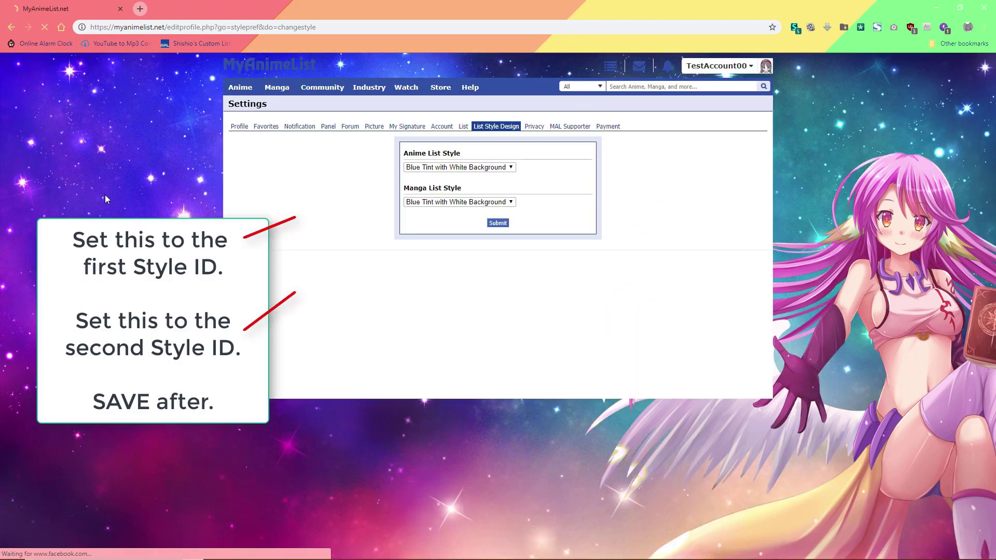
click(436, 167)
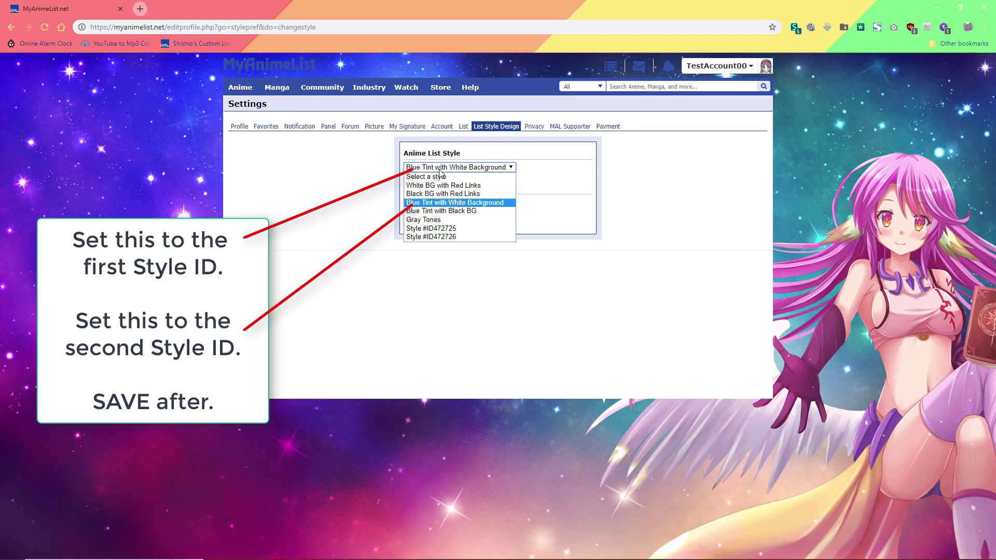
click(428, 229)
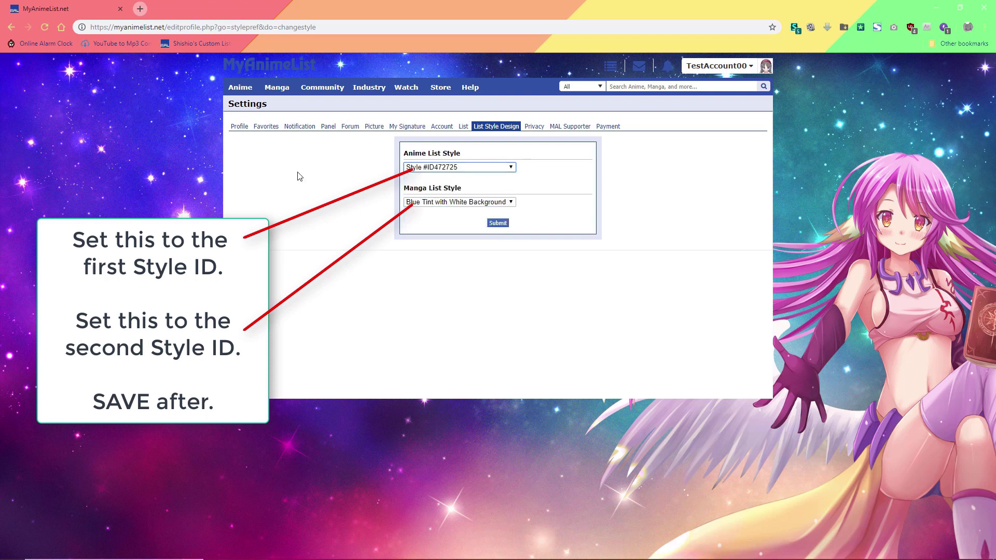
click(431, 203)
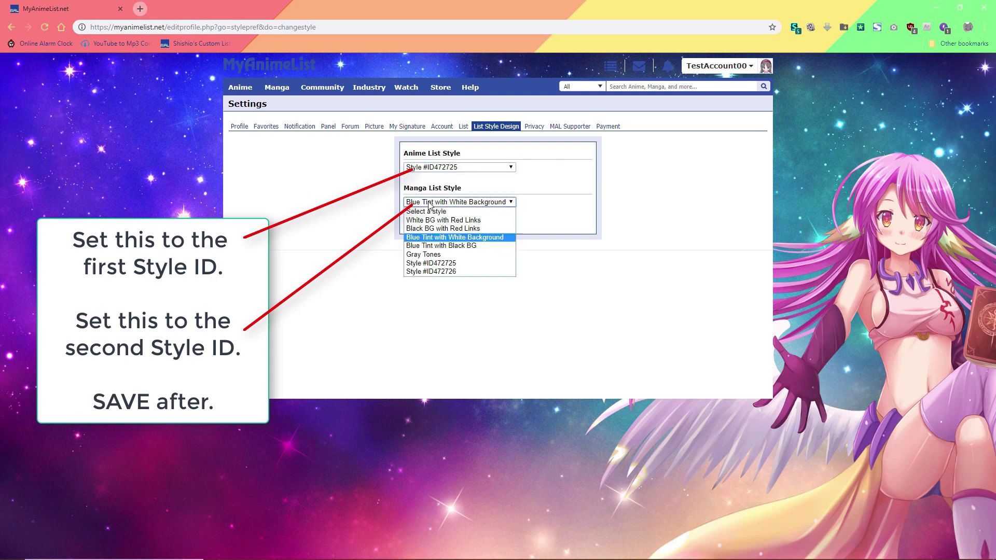
click(429, 273)
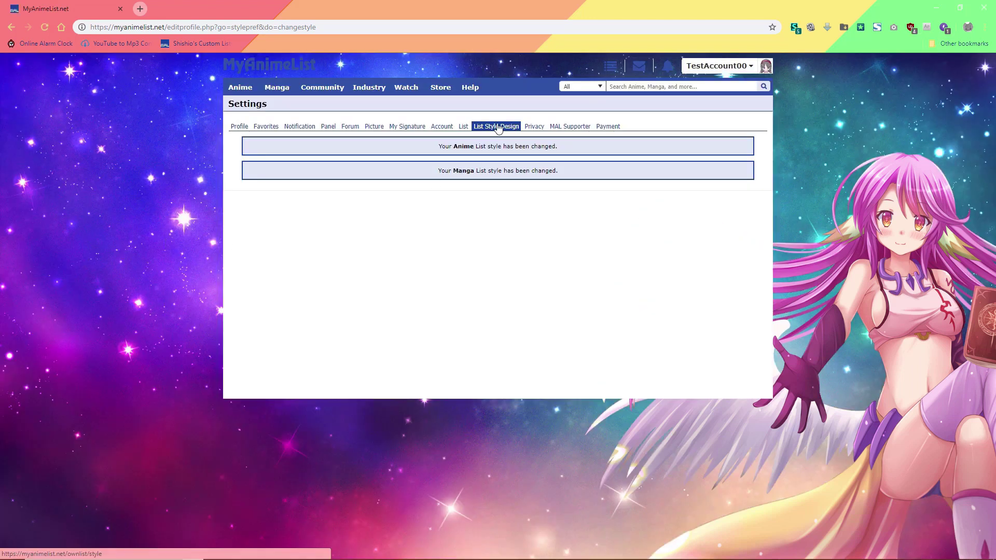
Open Advanced CSS List Design and pick the second custom style for CSS editing
click(497, 127)
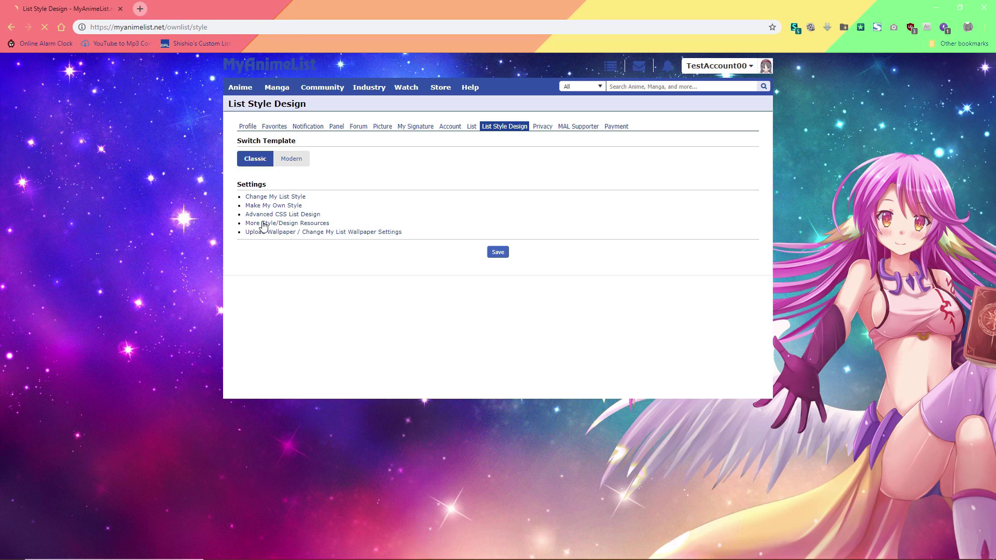
click(311, 218)
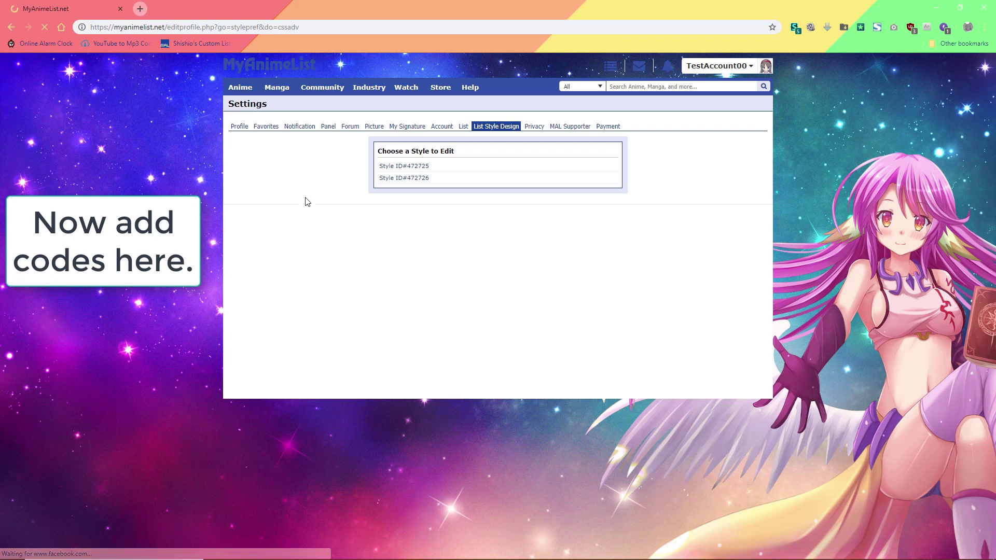
click(406, 166)
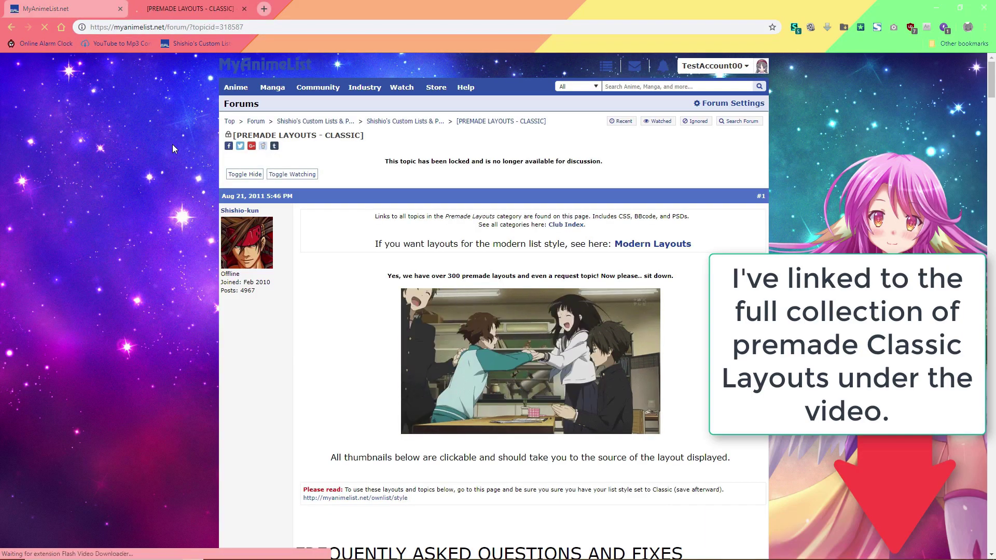
Scroll down the premade layouts topic to reach the Square layouts and the Holographic Square (no headers) link
scroll(172, 145, down, 3)
scroll(175, 154, down, 12)
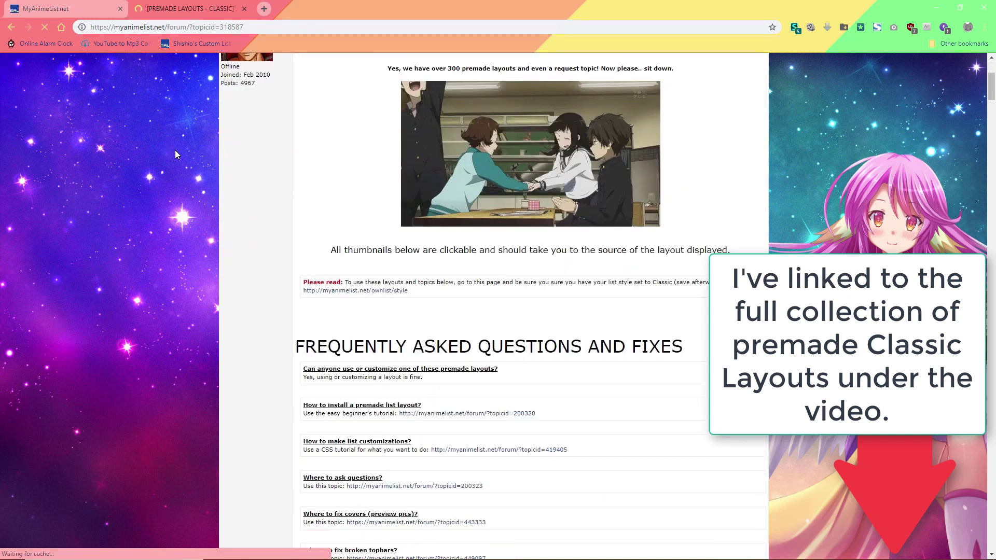
scroll(158, 111, down, 3)
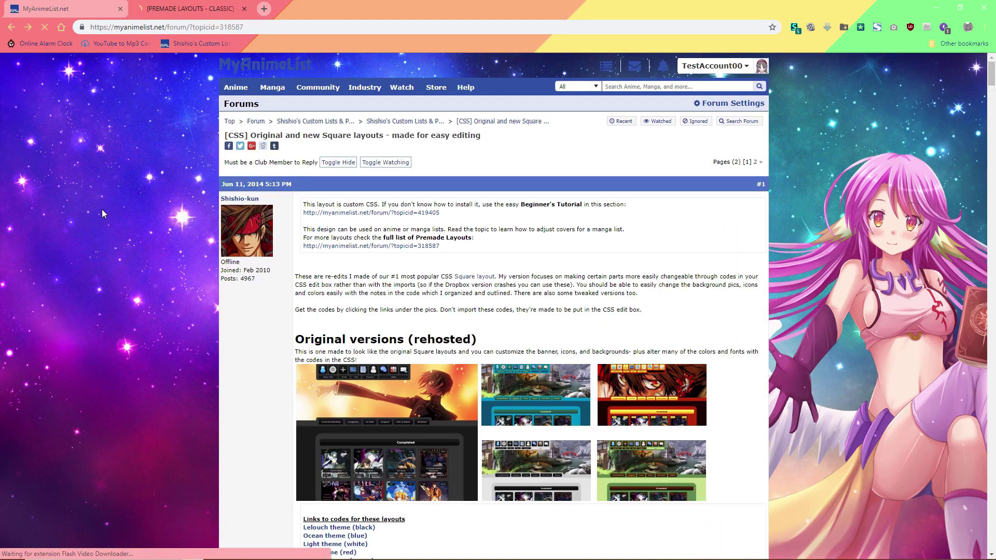
scroll(102, 209, down, 9)
scroll(129, 206, down, 2)
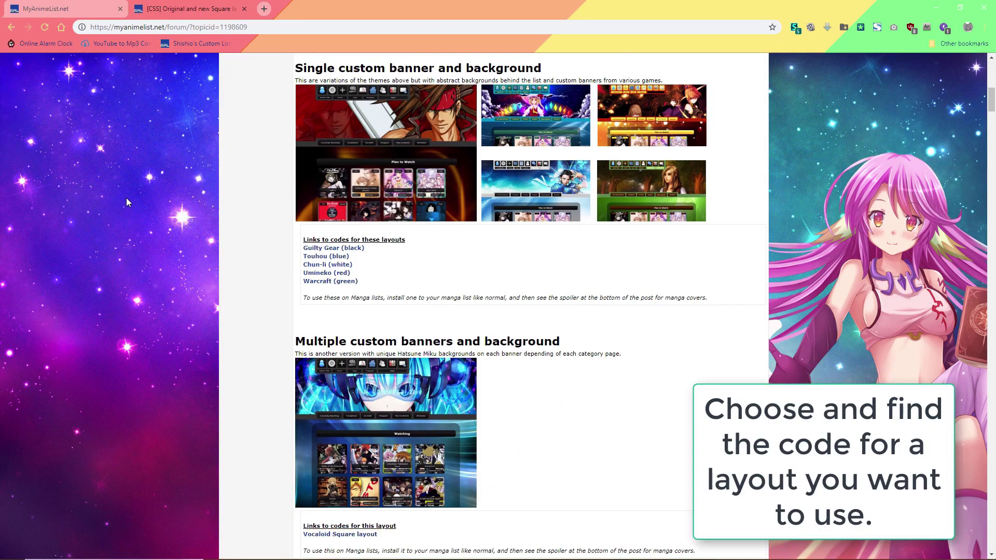
scroll(126, 198, up, 2)
scroll(118, 195, down, 6)
scroll(117, 195, down, 7)
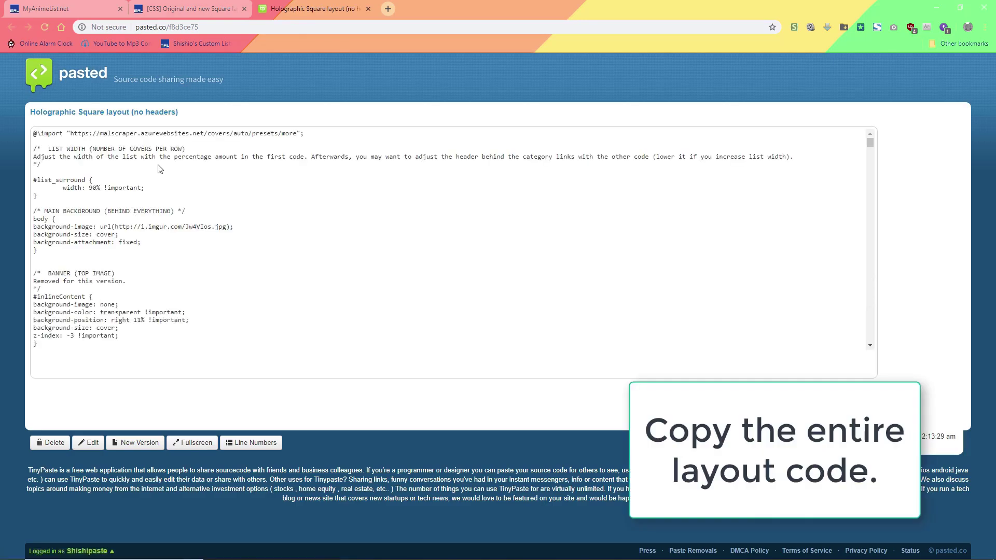
Copy the entire Holographic Square CSS from pasted.co and return to the Edit Advanced CSS page
drag(871, 143, 480, 346)
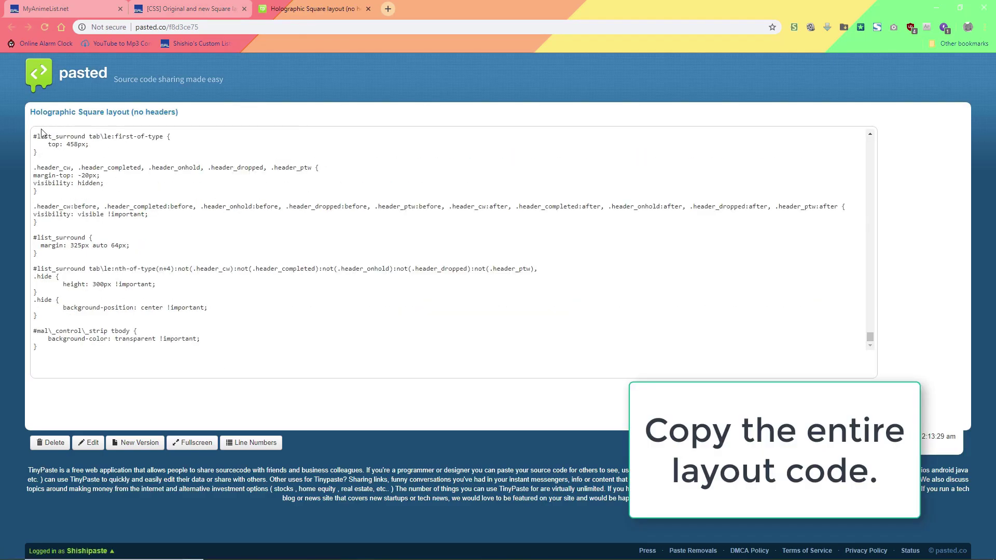
drag(39, 319, 0, 102)
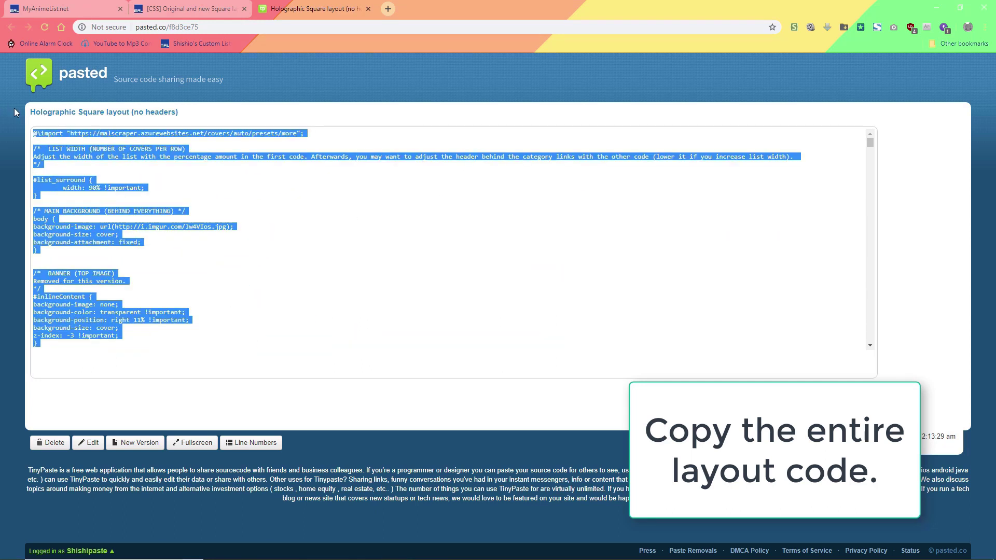
right_click(81, 149)
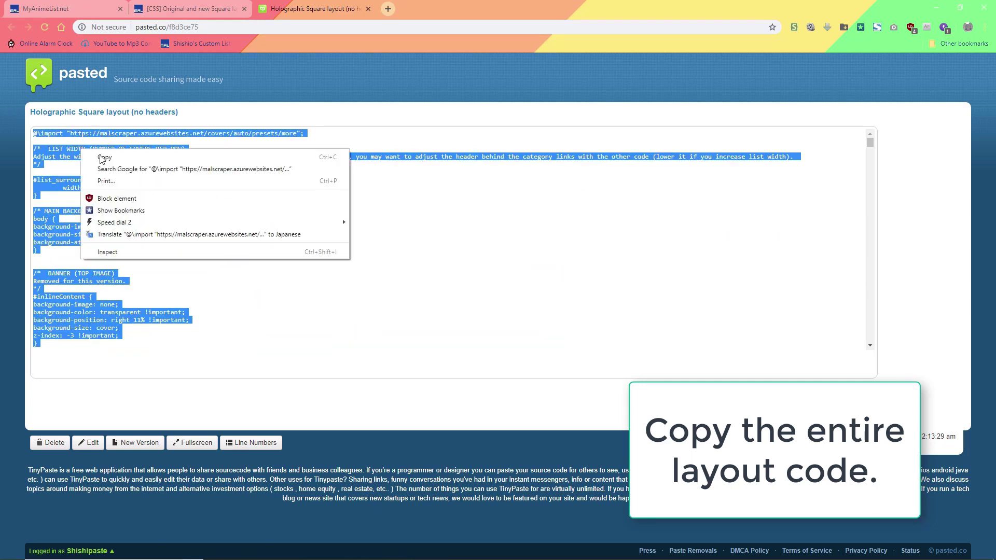
click(151, 157)
click(322, 202)
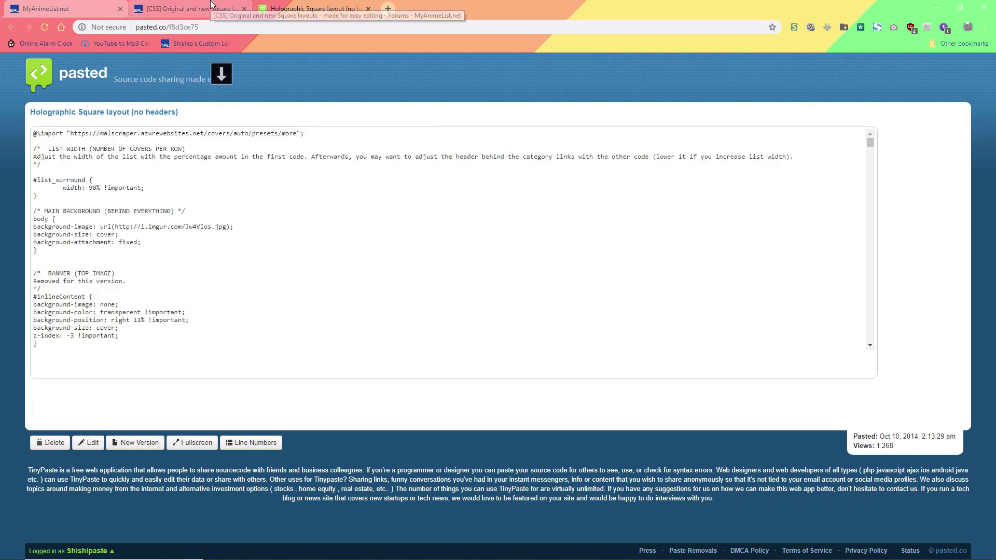
click(210, 4)
click(62, 8)
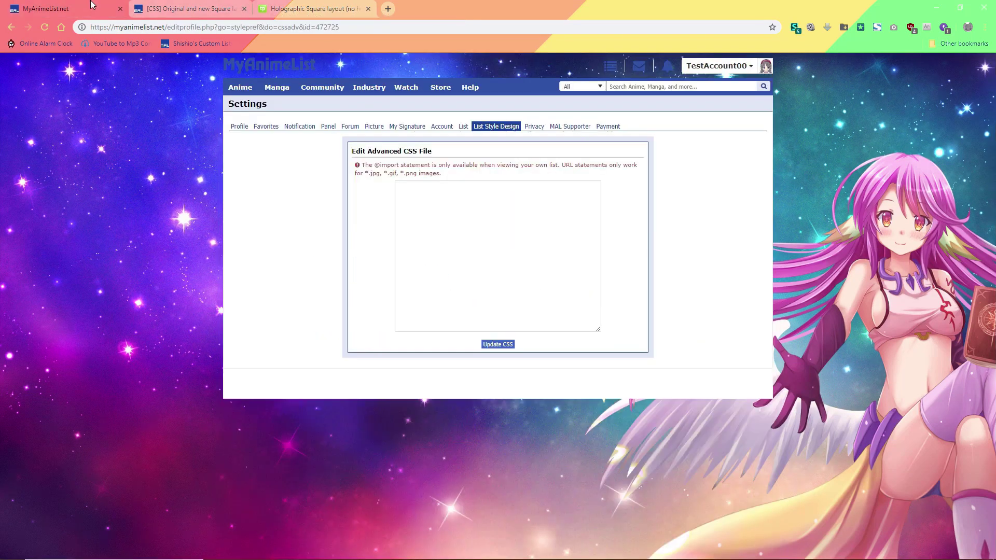
Paste the Holographic Square CSS into the first style, update it, and view the Anime List
right_click(433, 204)
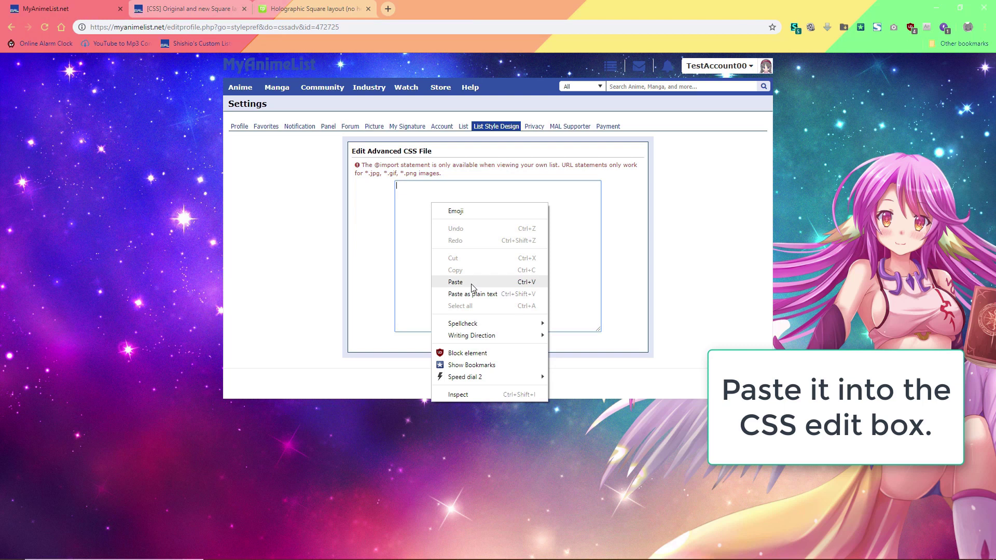
click(471, 282)
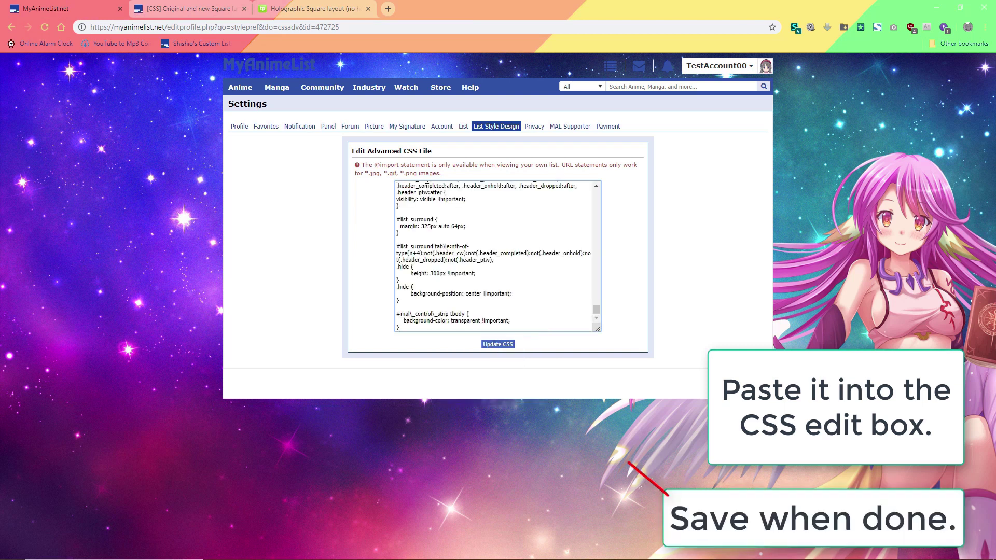
click(499, 344)
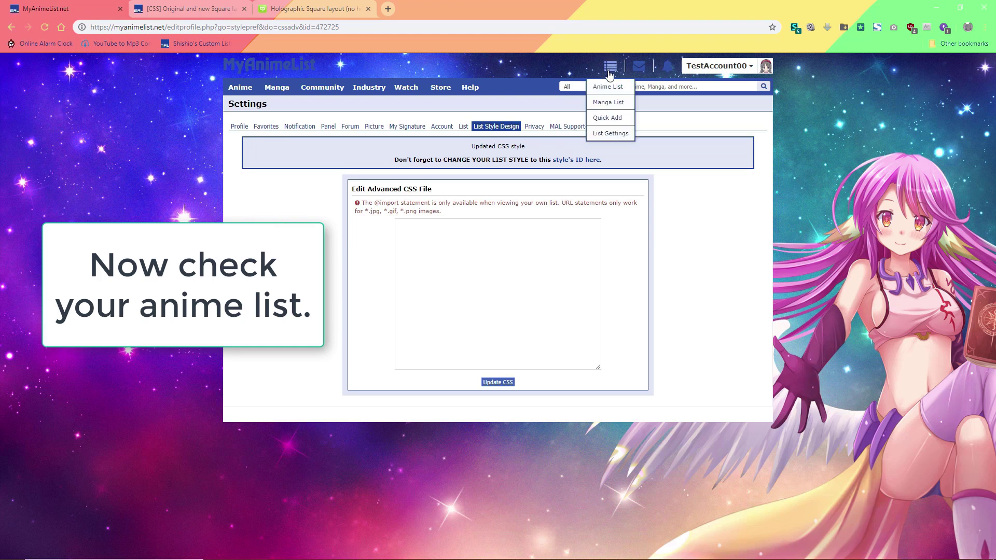
click(609, 87)
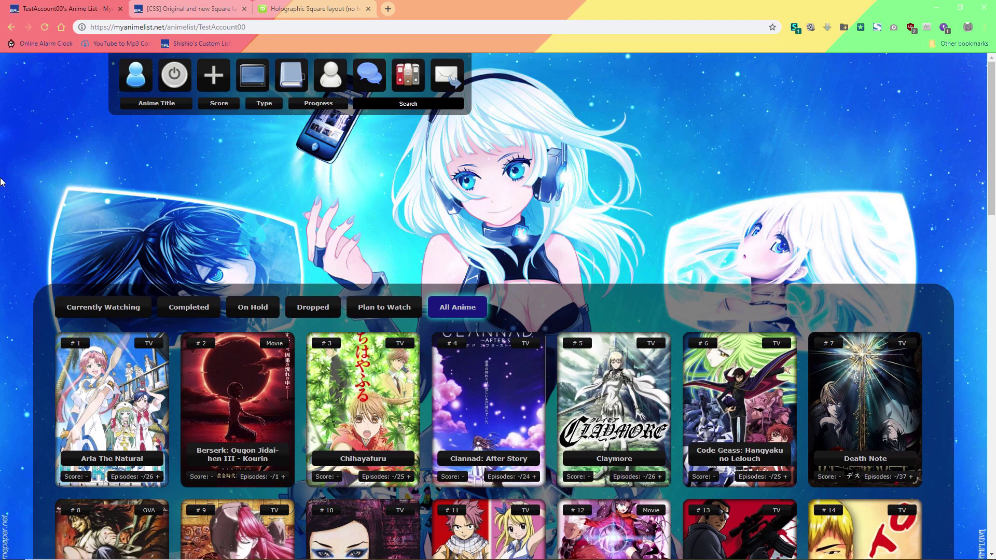
Scroll through the anime list to inspect the holographic square poster layout
scroll(1, 167, down, 12)
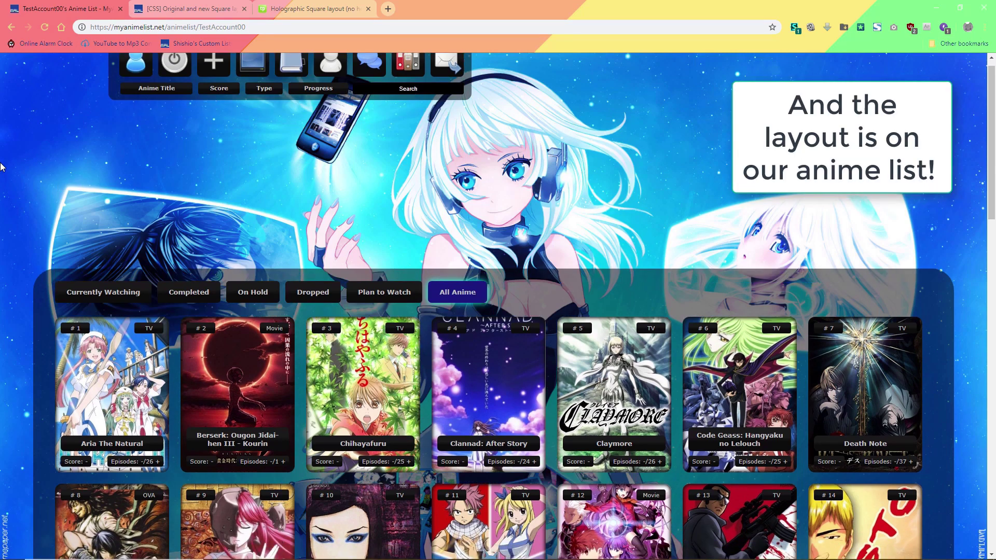
scroll(2, 167, up, 15)
scroll(1, 161, down, 20)
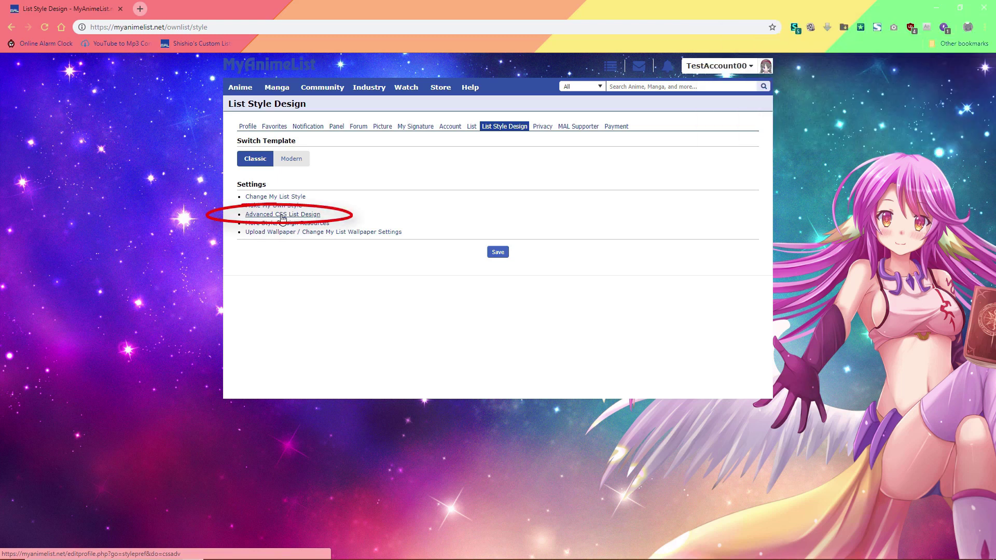
Open the CSS editor for Style ID#472726 and switch to the premade Classic layouts topic
click(283, 215)
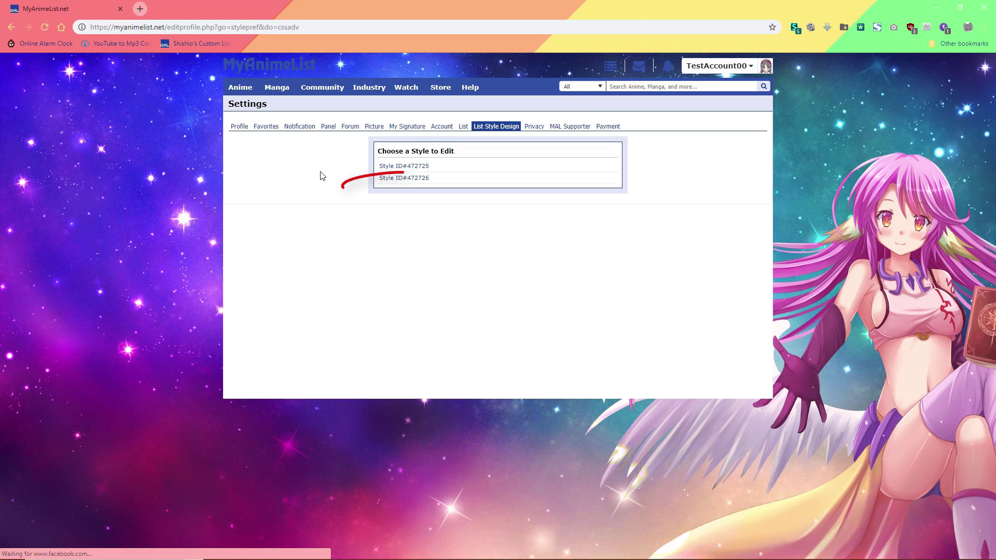
click(413, 179)
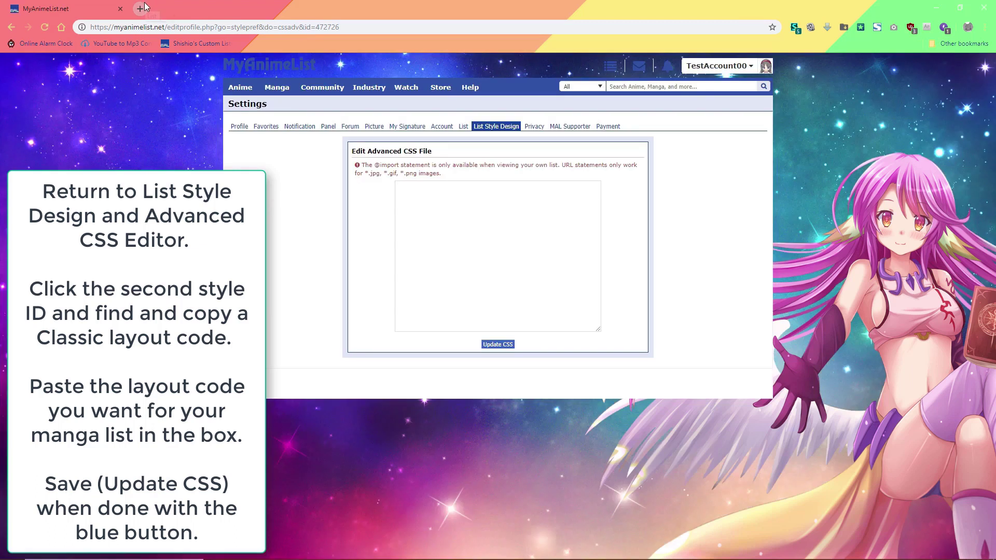
key(ctrl+Tab)
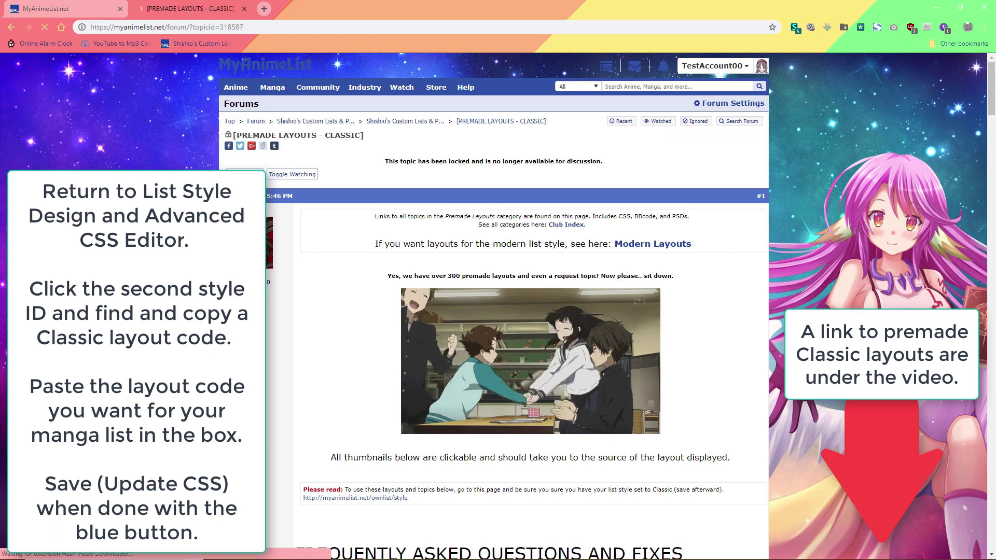
Find the Alpha-style layout under List layouts without covers and locate its Mahou (Alpha) 2016 Manga code
scroll(530, 311, down, 4)
scroll(197, 149, down, 13)
scroll(197, 150, down, 15)
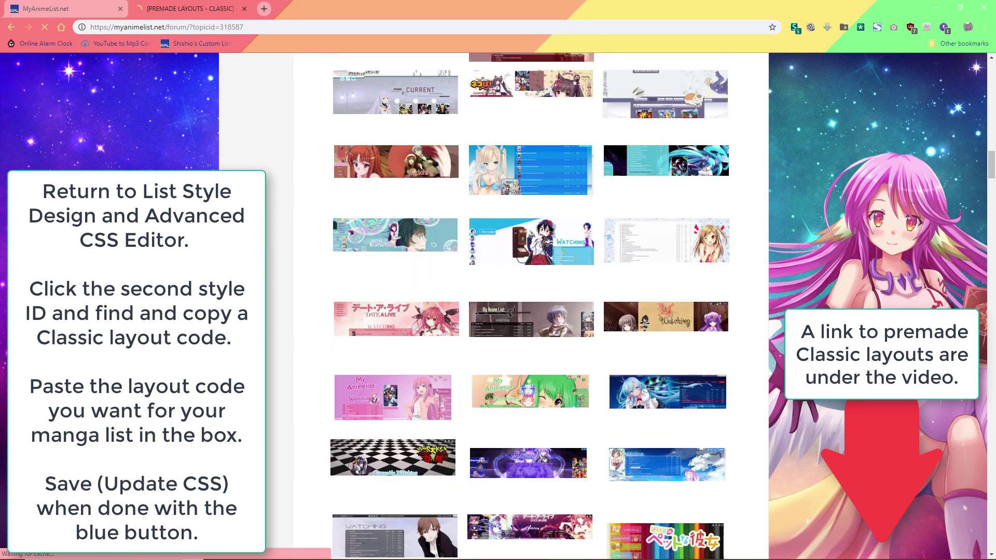
scroll(530, 306, down, 15)
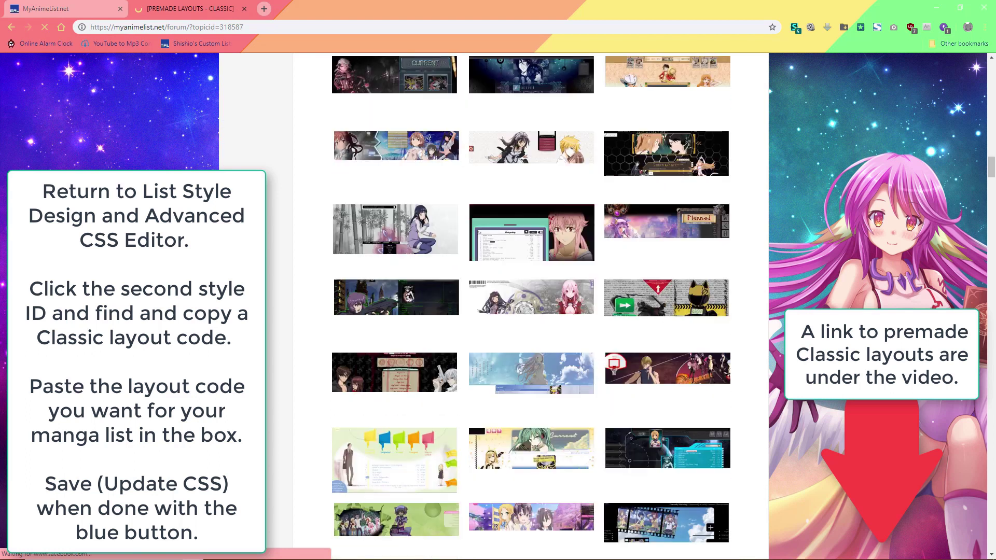
scroll(530, 306, down, 15)
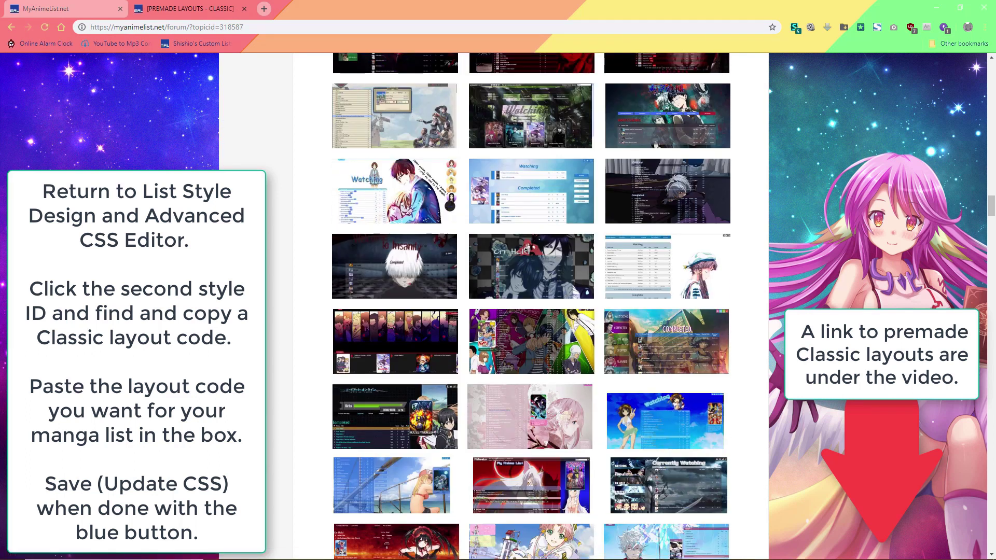
scroll(469, 110, down, 5)
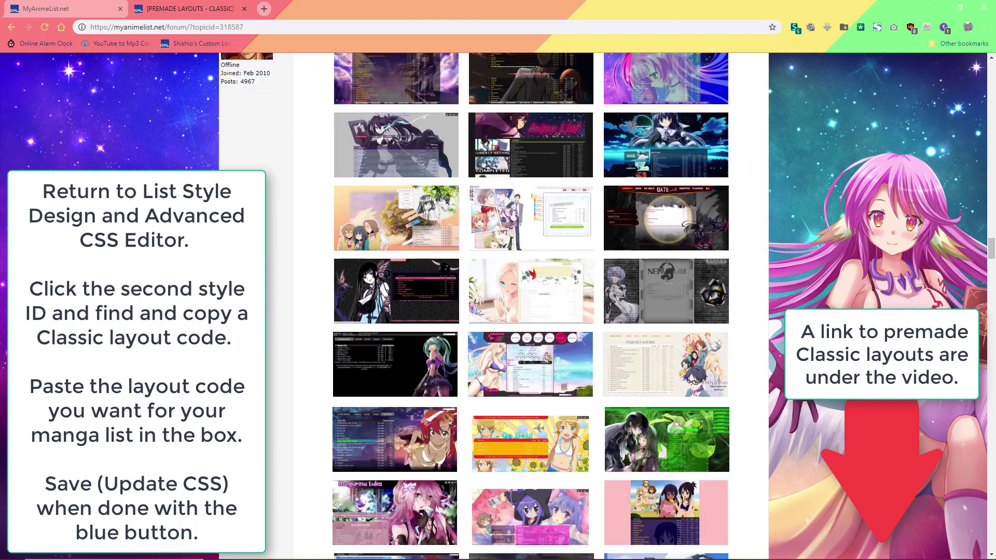
scroll(468, 110, up, 3)
scroll(468, 110, down, 3)
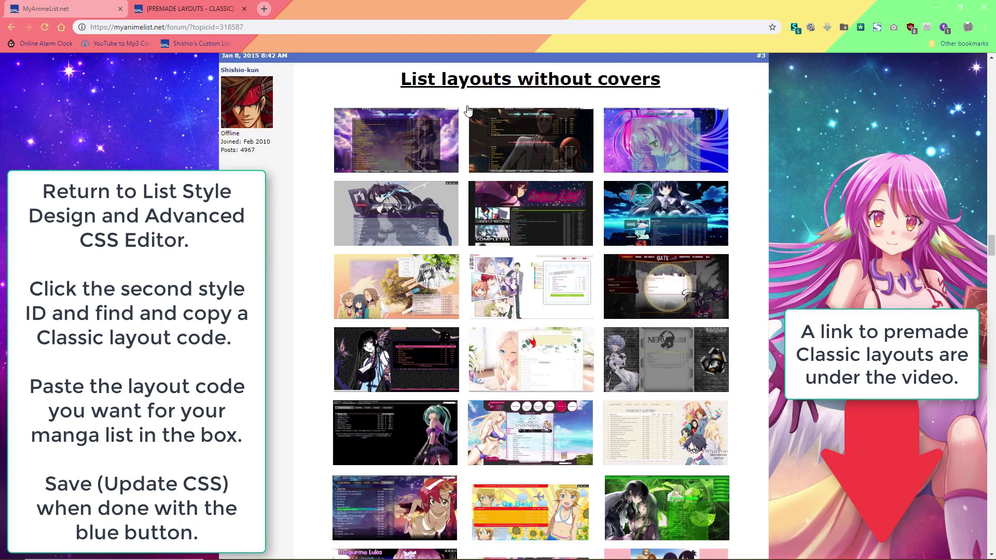
click(659, 153)
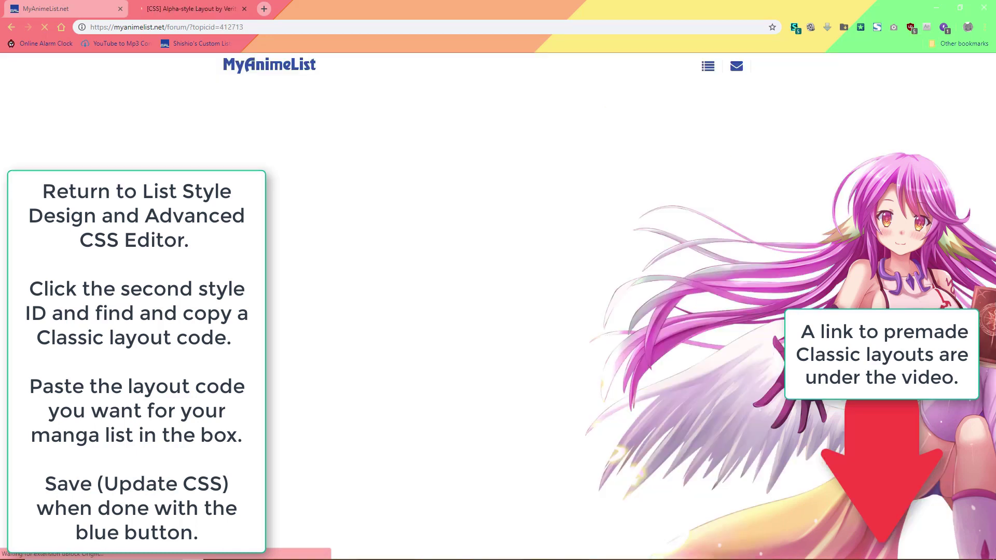
scroll(529, 311, down, 3)
scroll(529, 312, down, 9)
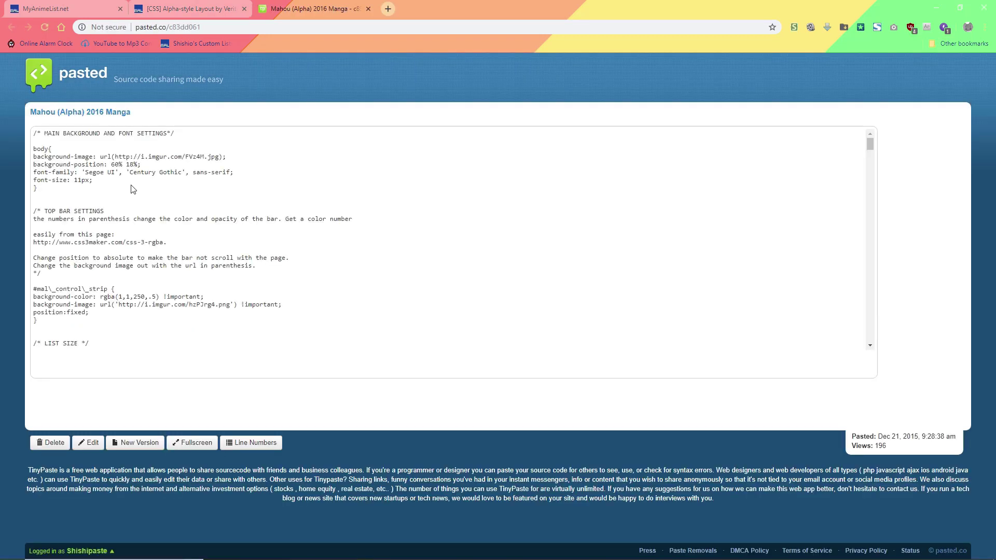
Copy the entire Mahou (Alpha) 2016 Manga CSS from pasted.co and leave the code page
scroll(190, 194, down, 15)
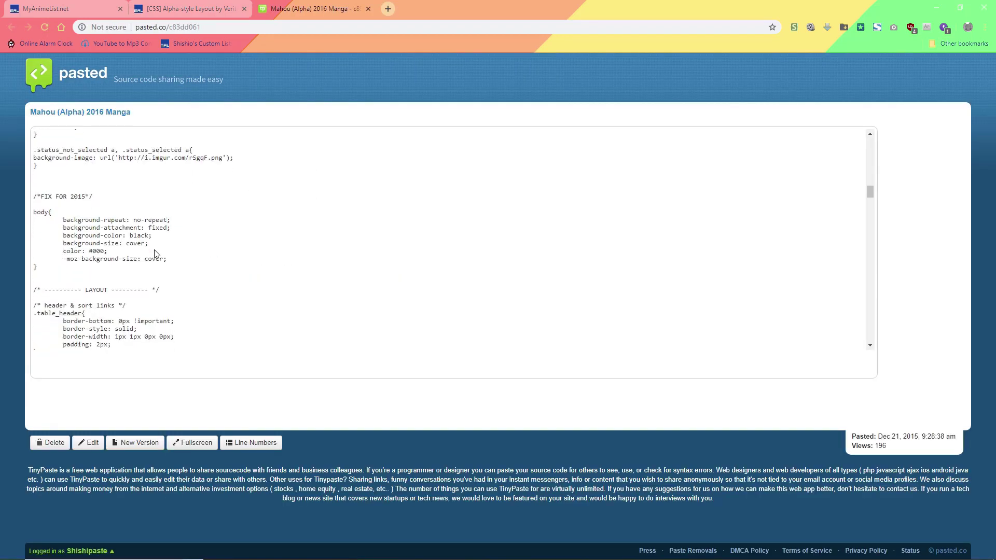
scroll(147, 238, down, 15)
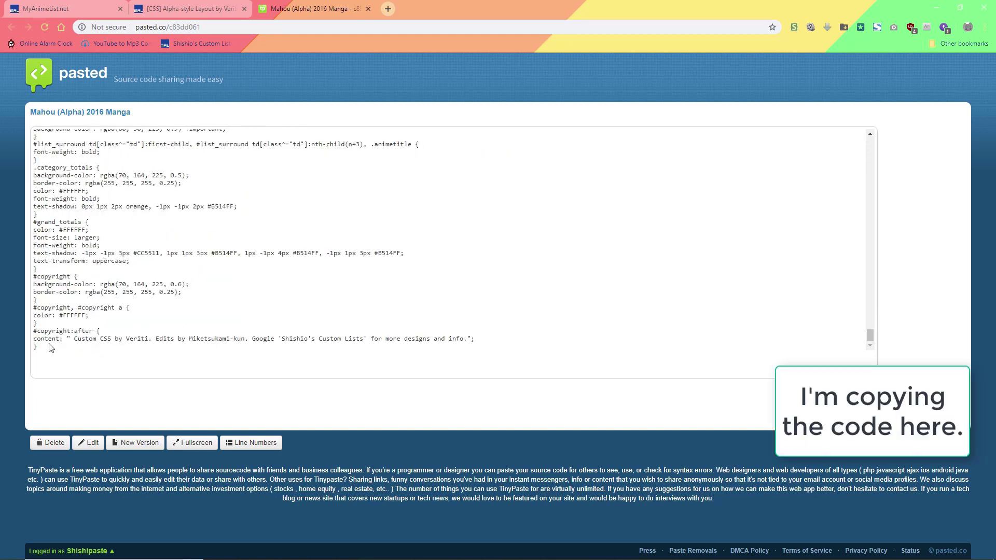
drag(51, 348, 17, 129)
right_click(49, 157)
click(75, 164)
click(273, 171)
Paste the Mahou (Alpha) manga CSS into Style ID#472726, update it, and open the Manga List
click(62, 8)
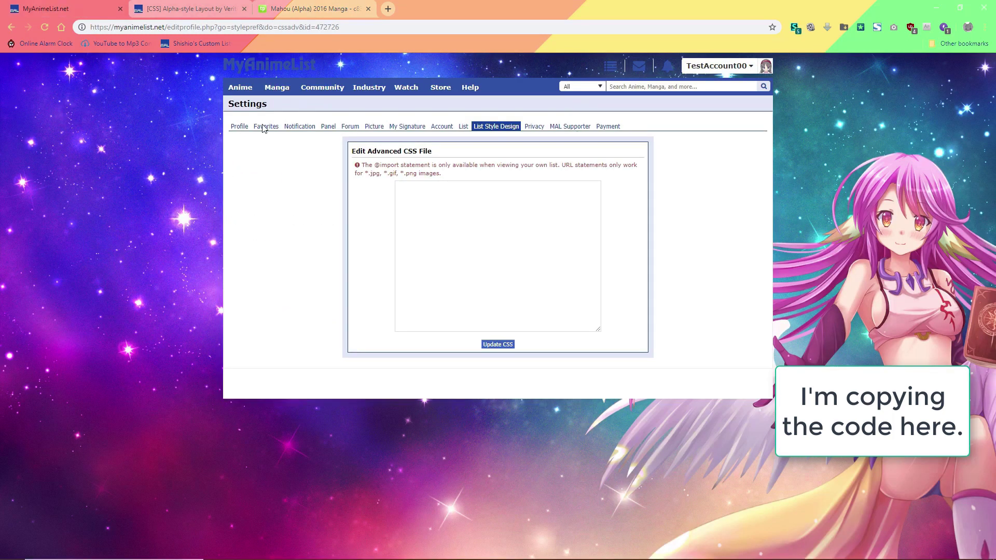
right_click(422, 200)
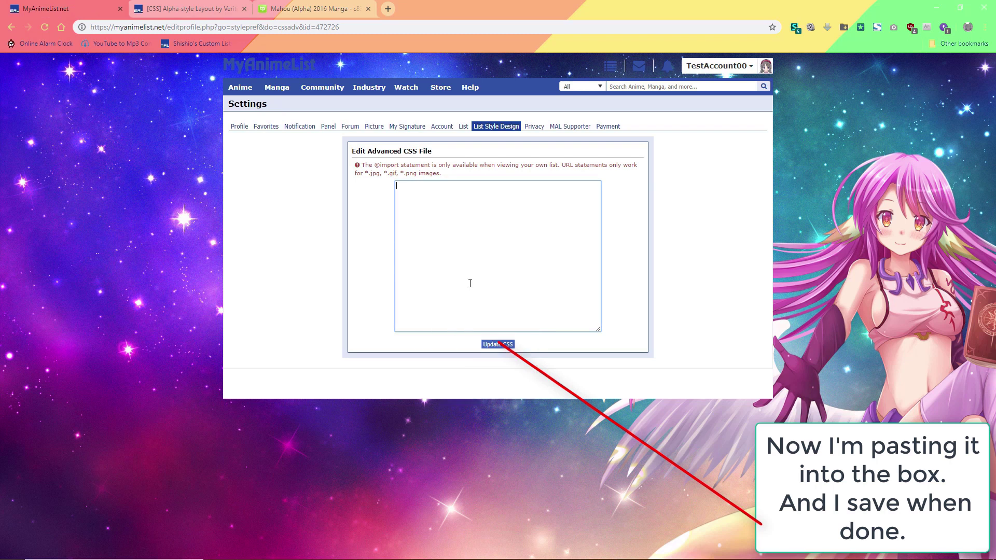
click(475, 280)
click(499, 344)
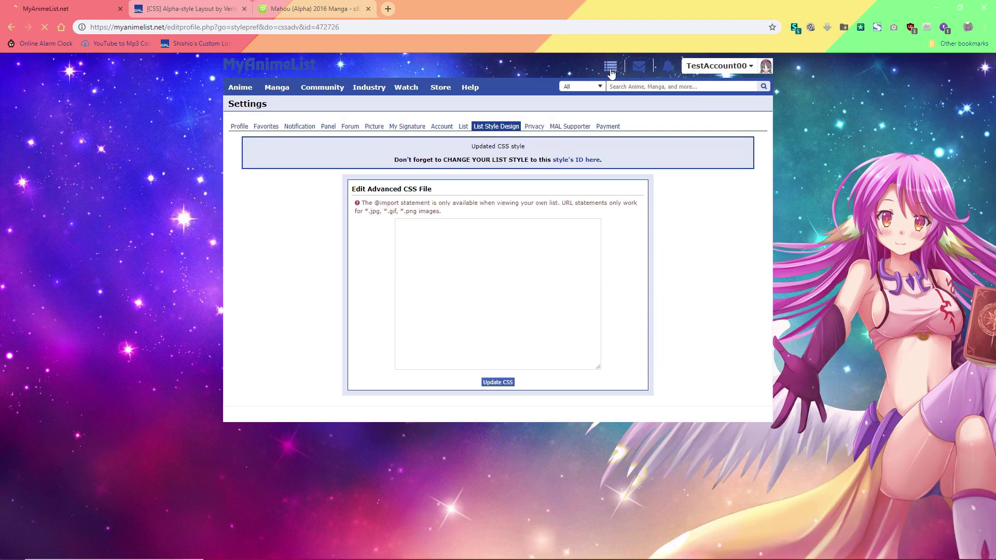
mouse_move(611, 66)
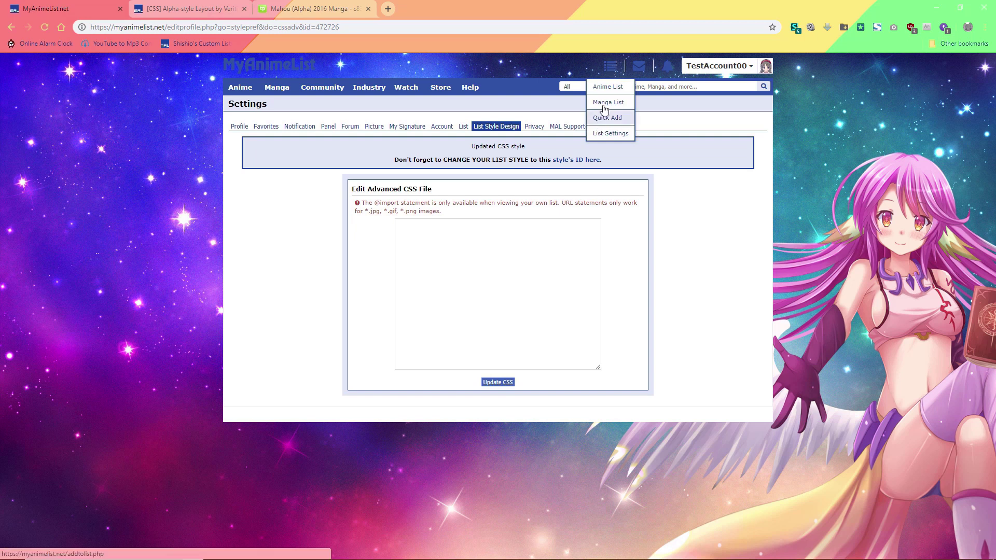
click(609, 103)
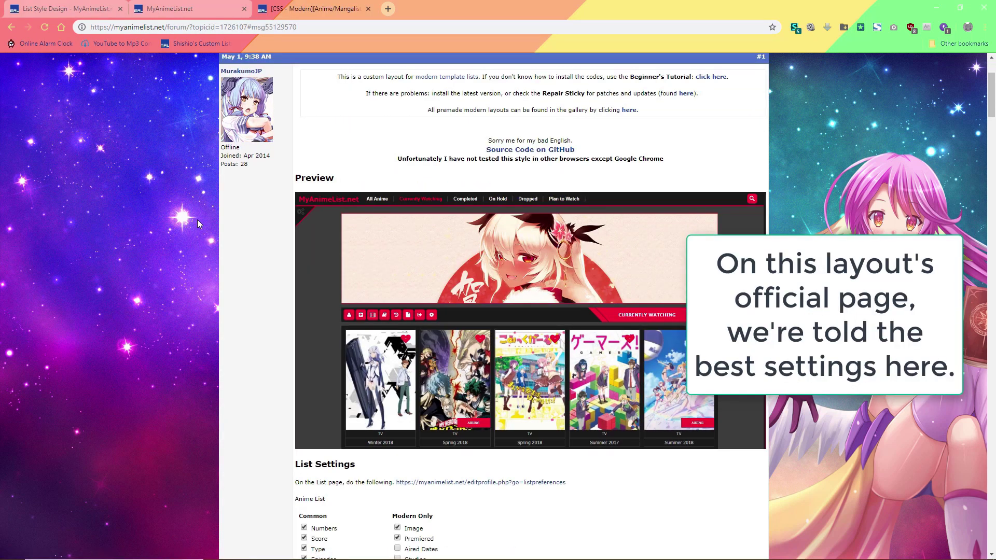
Scroll down through the layout's recommended List Settings and Cover Image options
scroll(198, 225, down, 3)
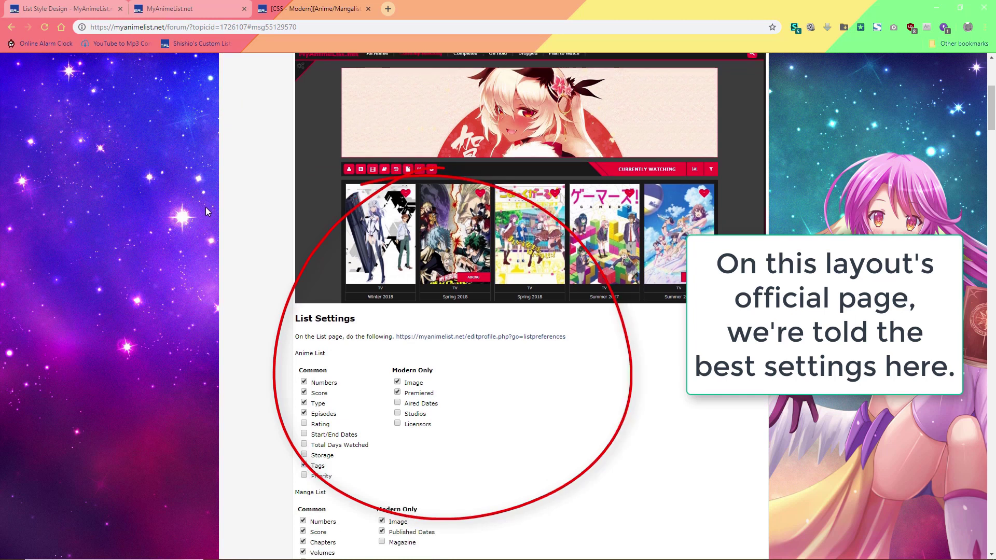
scroll(206, 208, down, 2)
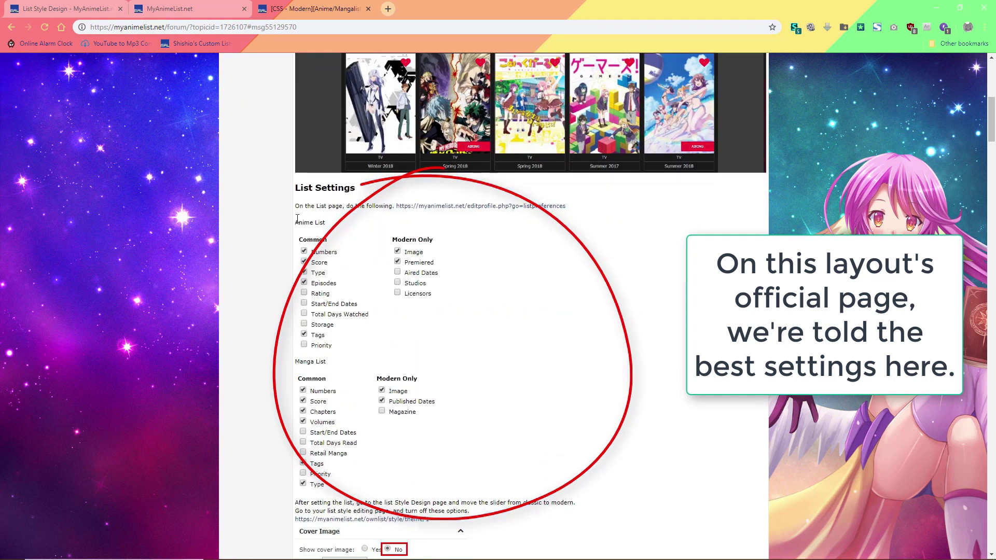